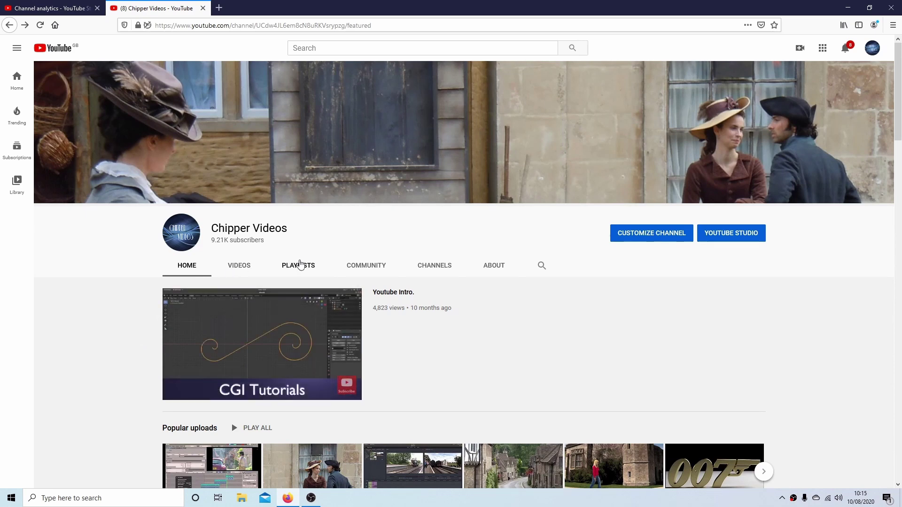
Open the channel's Playlists tab and scroll down through the playlist grid.
click(299, 264)
scroll(898, 174, down, 3)
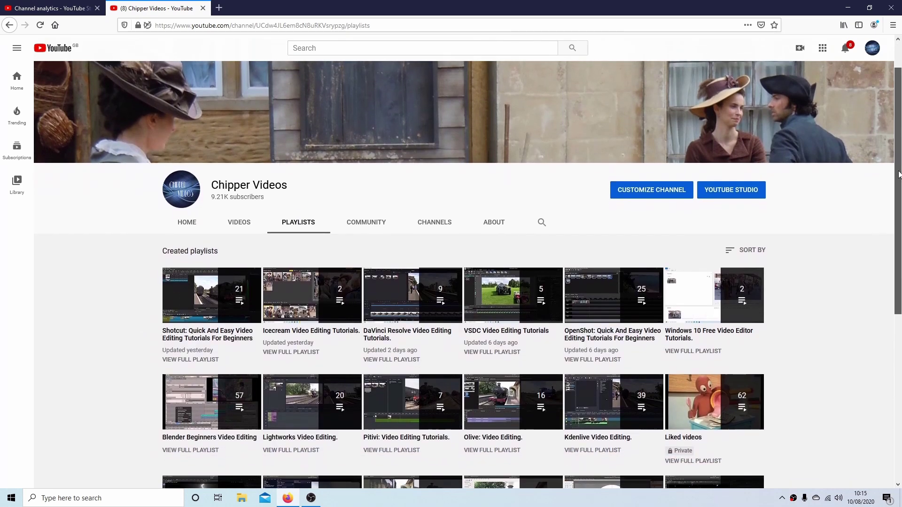
drag(898, 174, 900, 247)
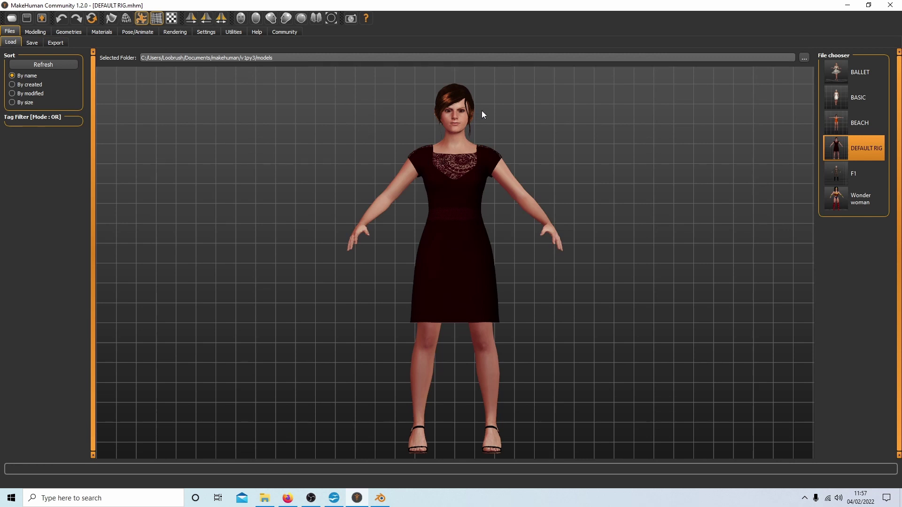
Browse the Modelling, Geometries and Materials tabs, then view the Default 163-bone skeleton.
click(33, 31)
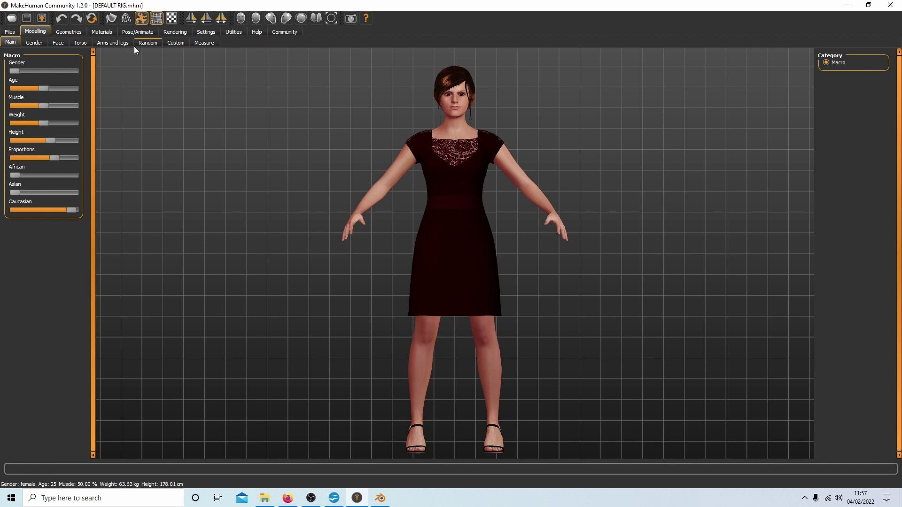
click(70, 33)
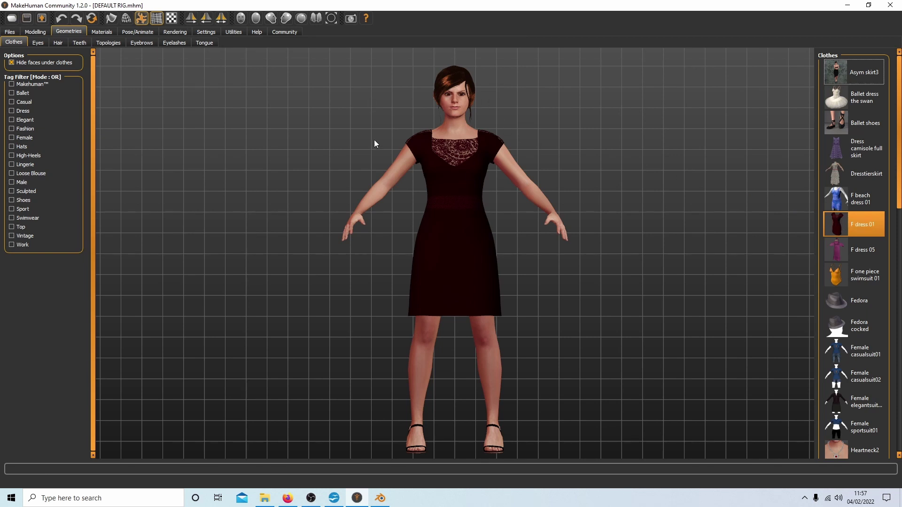
click(101, 32)
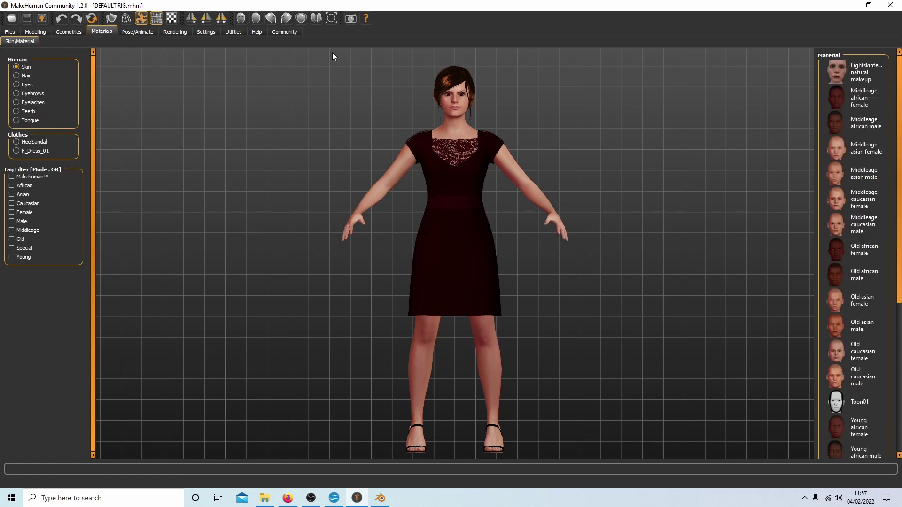
click(133, 31)
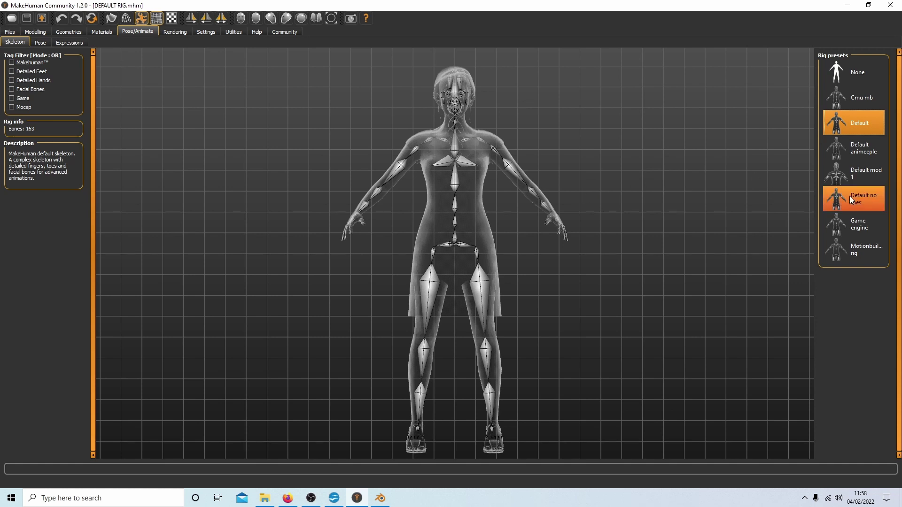
Switch the skeleton to the Game engine rig and view the Pose presets.
click(852, 232)
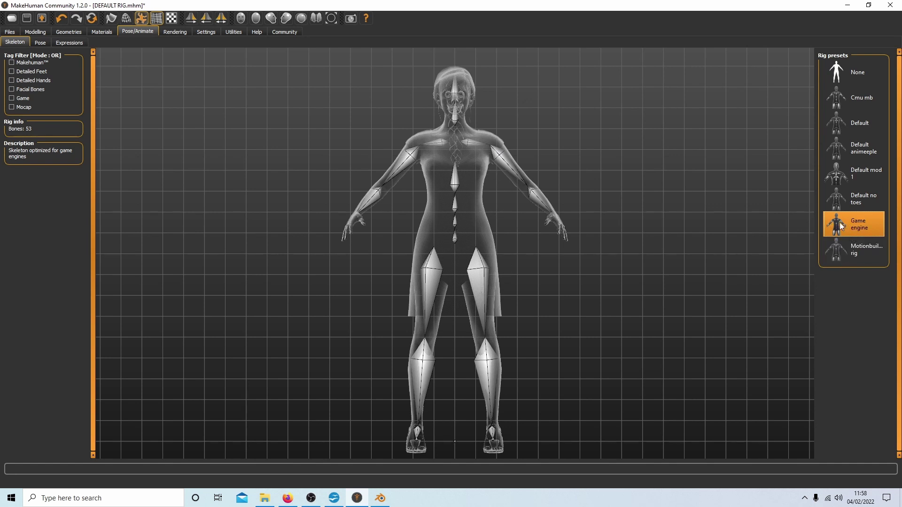
click(42, 43)
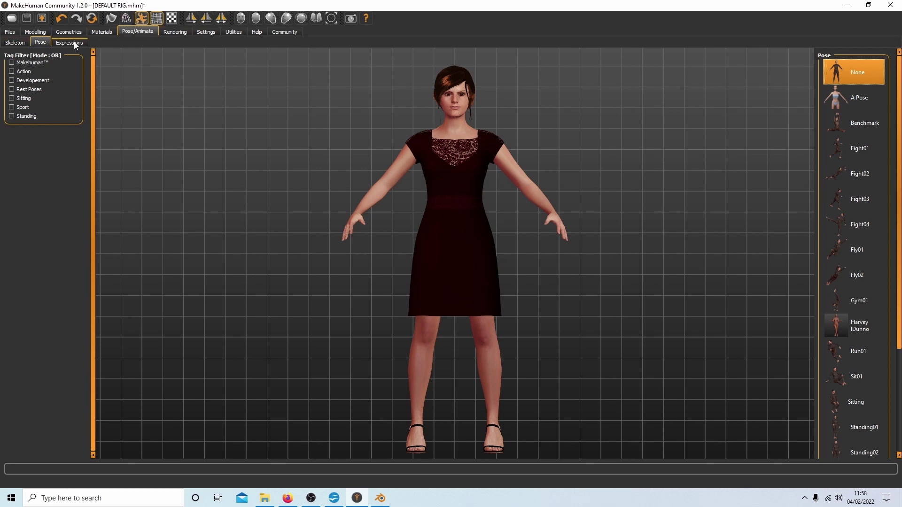
Browse the Materials, Pose/Animate and Rendering tabs, then the Female generic topology under Geometries.
click(110, 32)
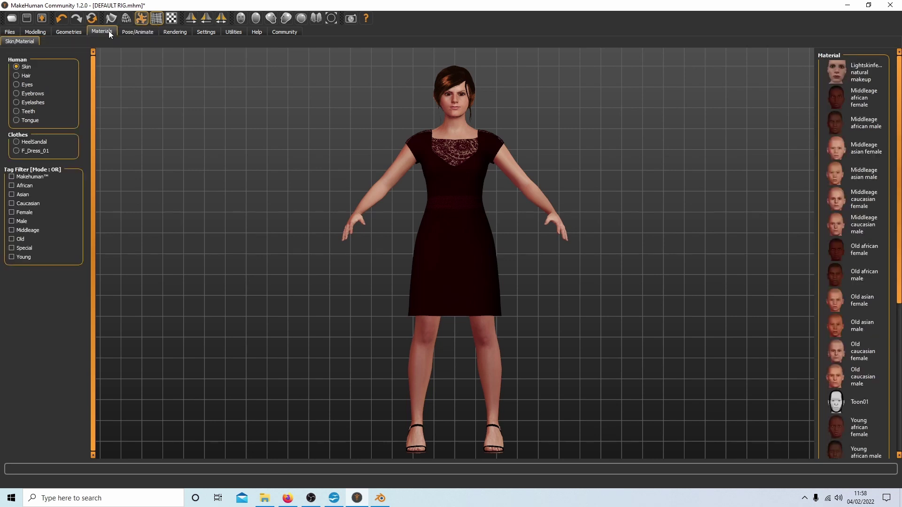
click(133, 34)
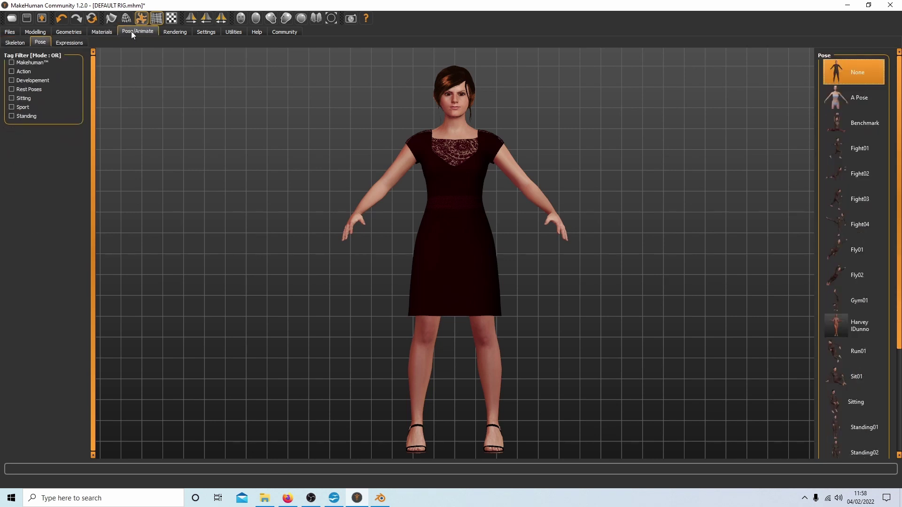
click(167, 32)
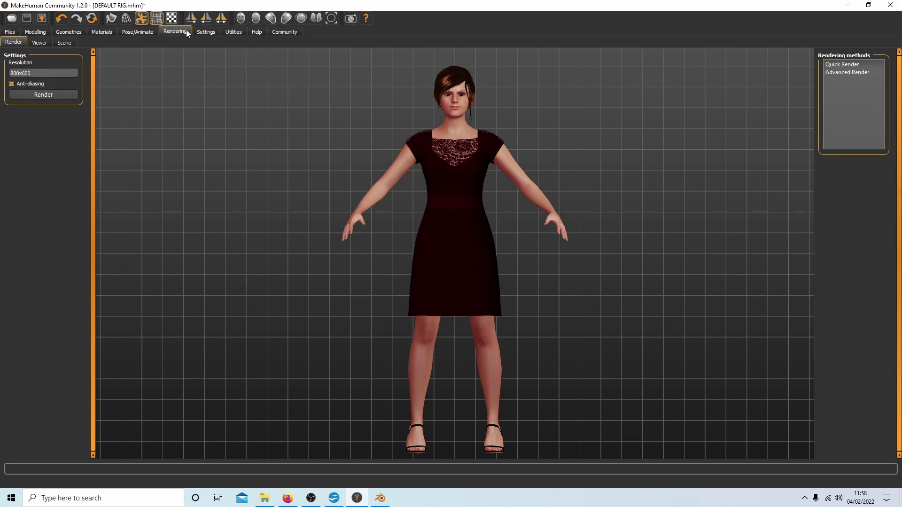
click(62, 33)
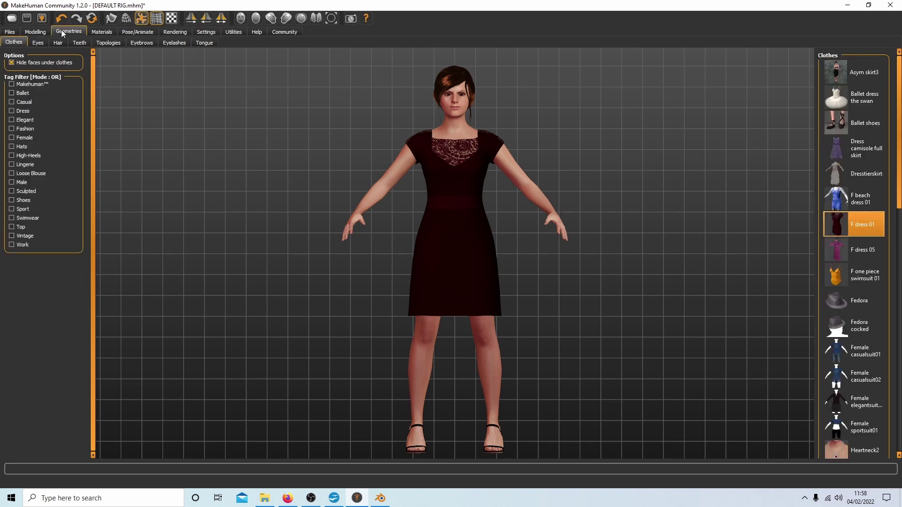
click(112, 41)
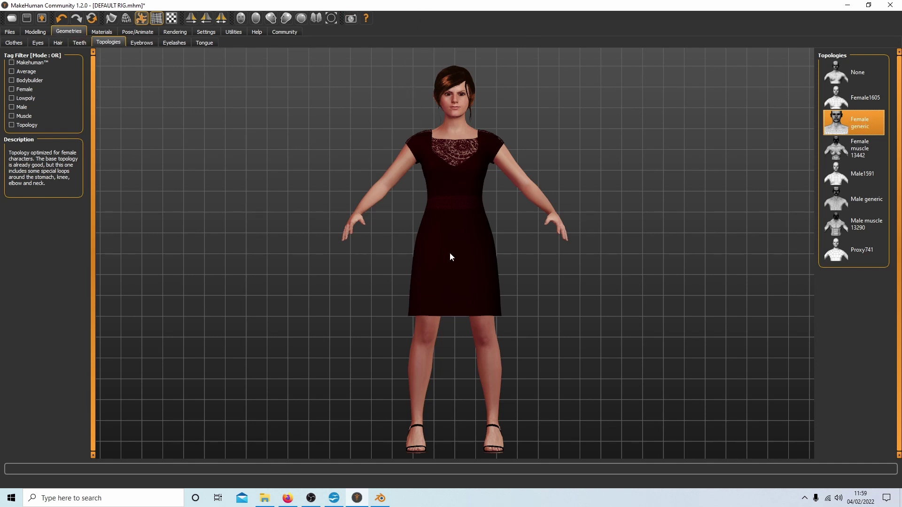
scroll(536, 223, up, 2)
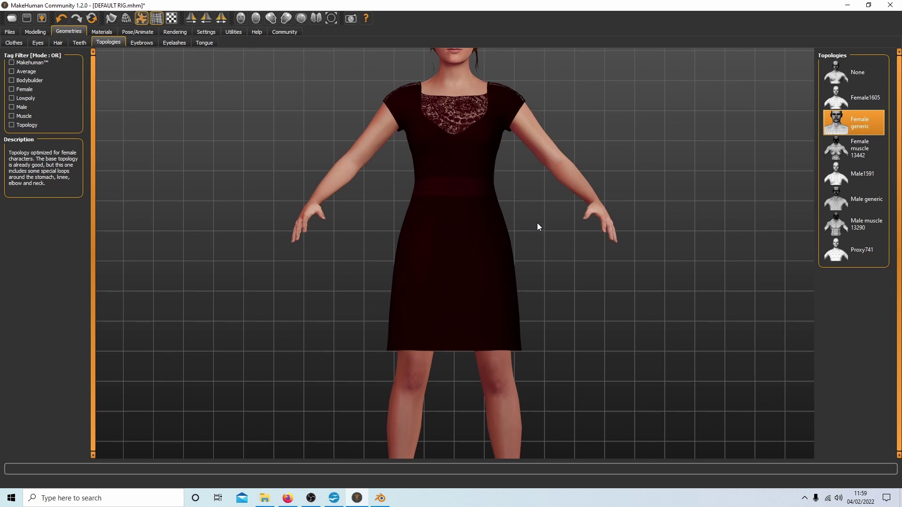
scroll(537, 223, down, 4)
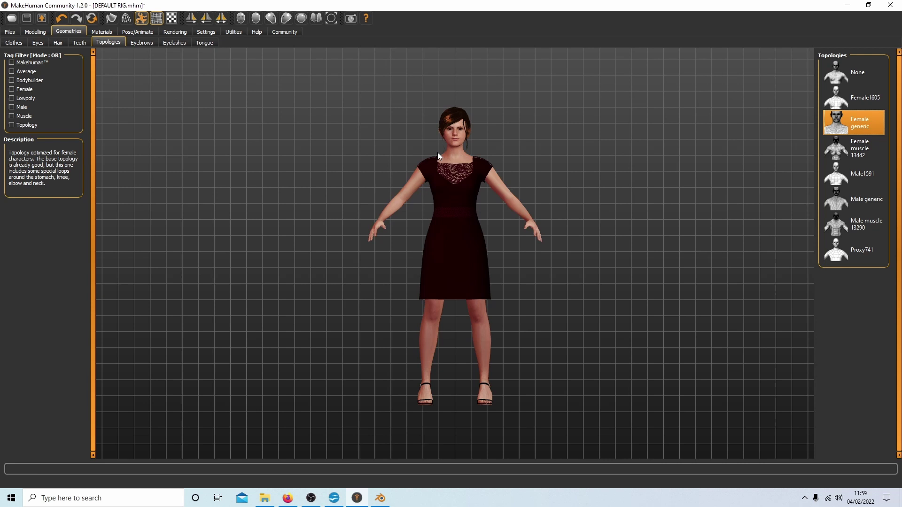
scroll(446, 154, down, 2)
scroll(446, 156, up, 4)
scroll(444, 156, down, 1)
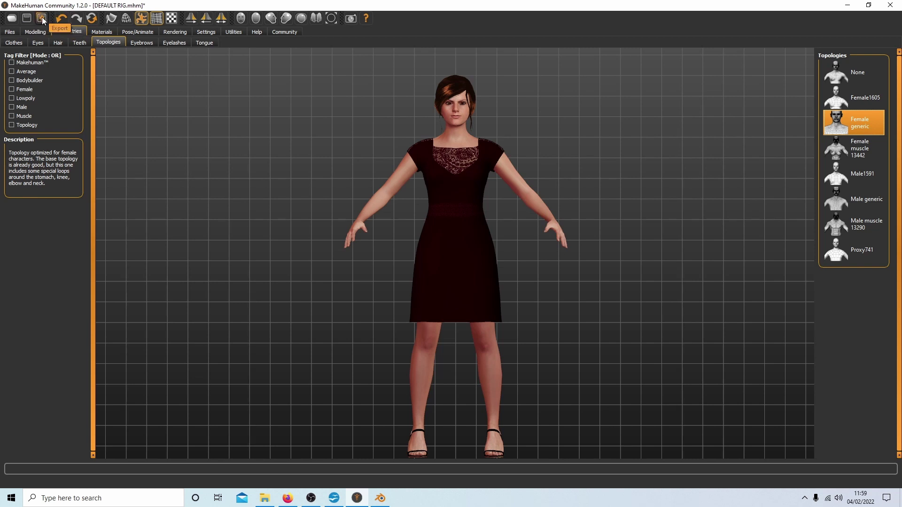
Set the Collada export file to lady.dae in the Desktop folder.
click(42, 19)
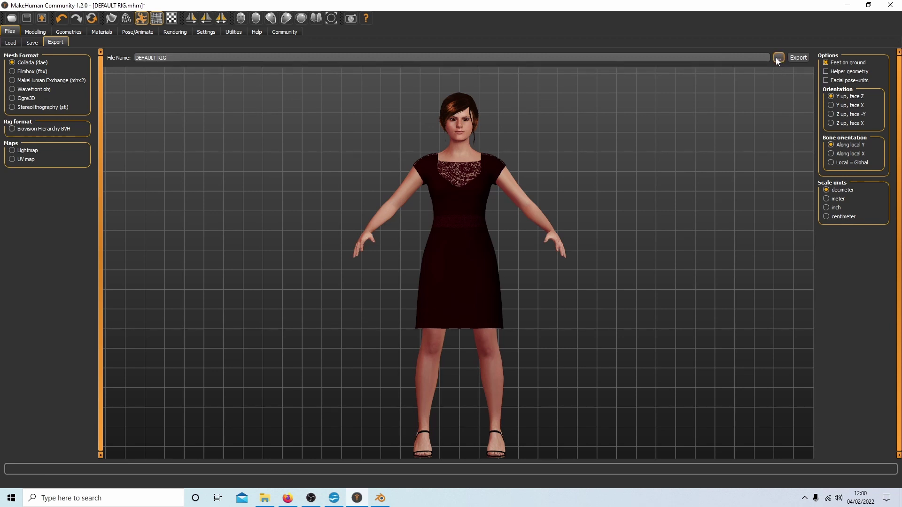
click(778, 58)
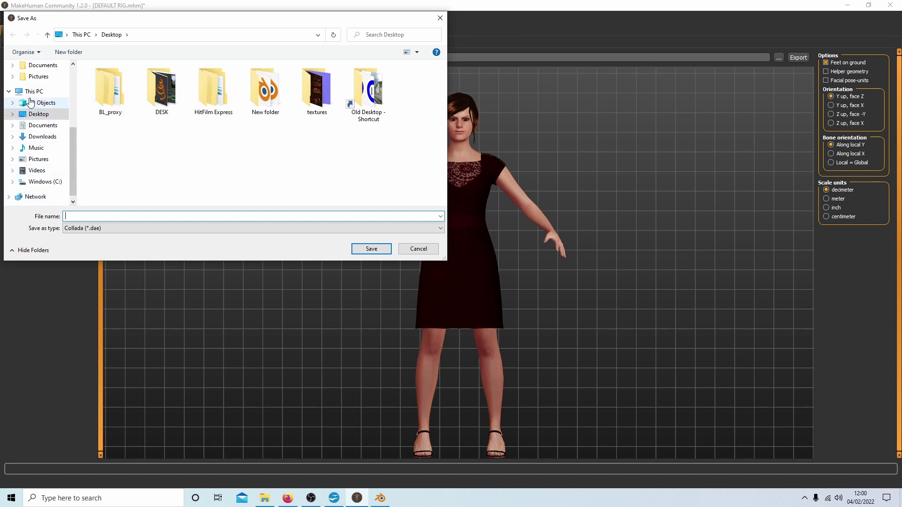
click(37, 124)
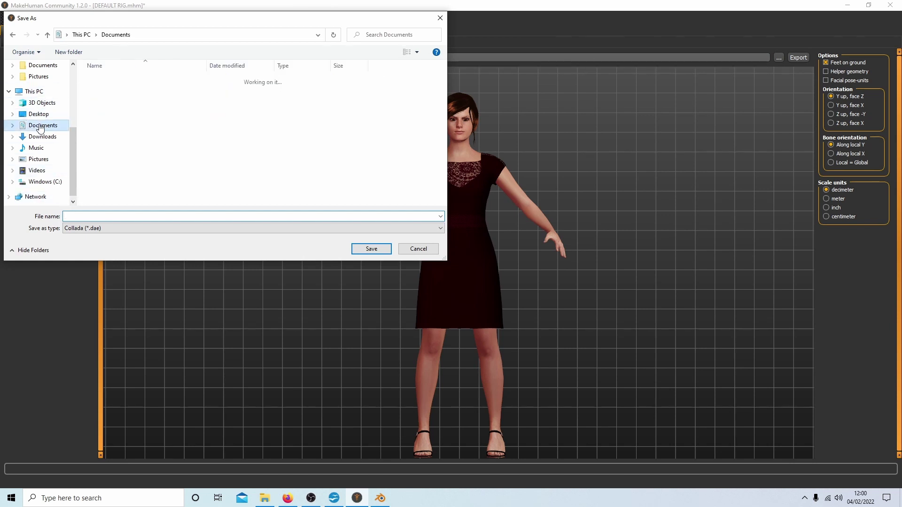
click(35, 115)
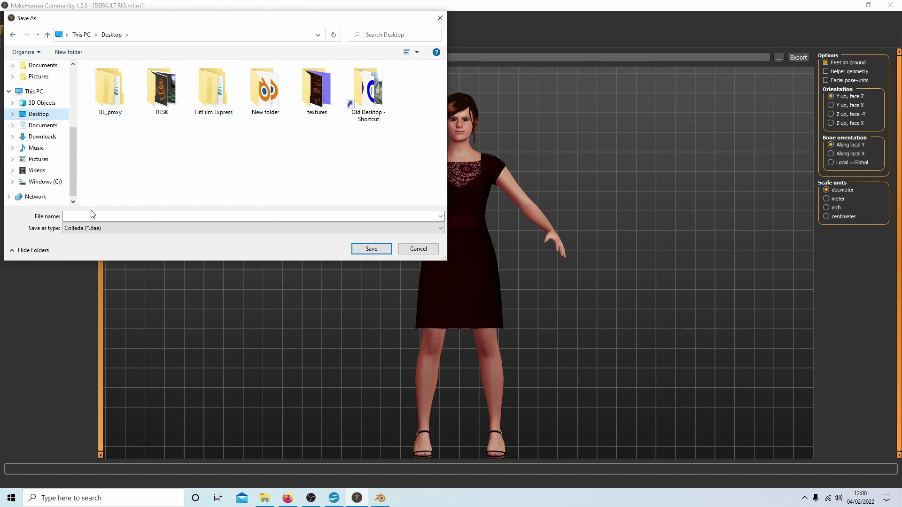
click(371, 249)
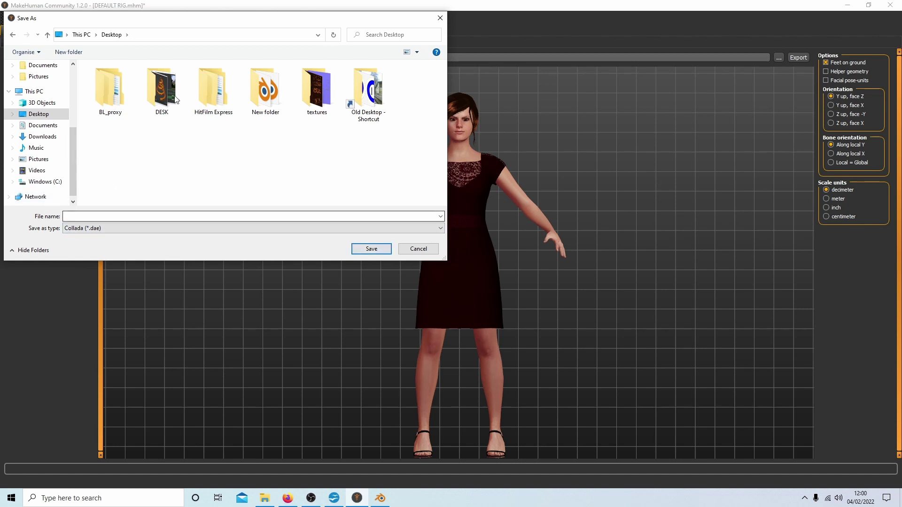
click(93, 216)
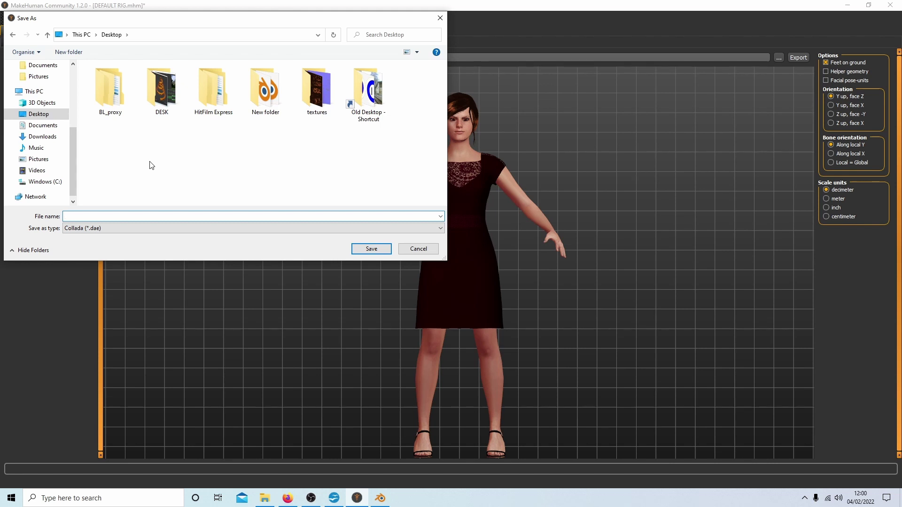
text(lady)
click(368, 249)
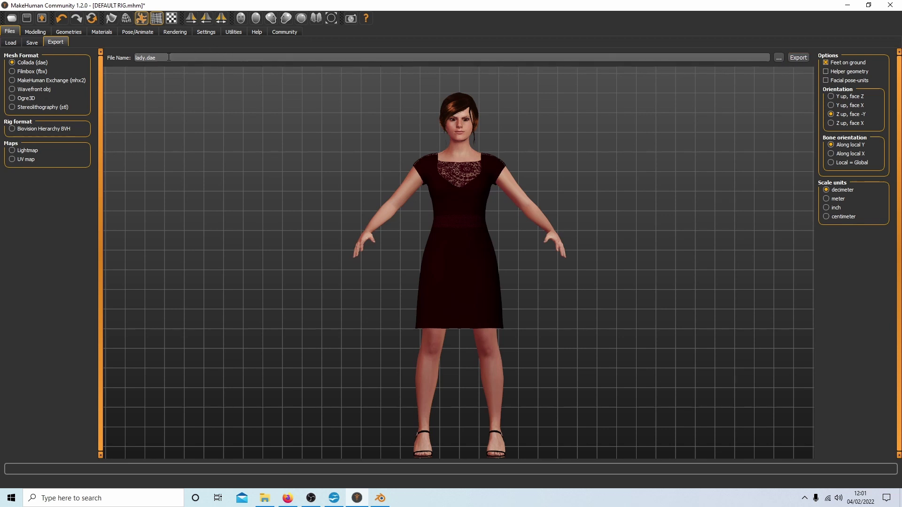
Export the dressed model as lady.dae with Z up, face -Y orientation.
click(802, 57)
Remove the F dress 01 garment from the model and return to the Export settings.
click(68, 32)
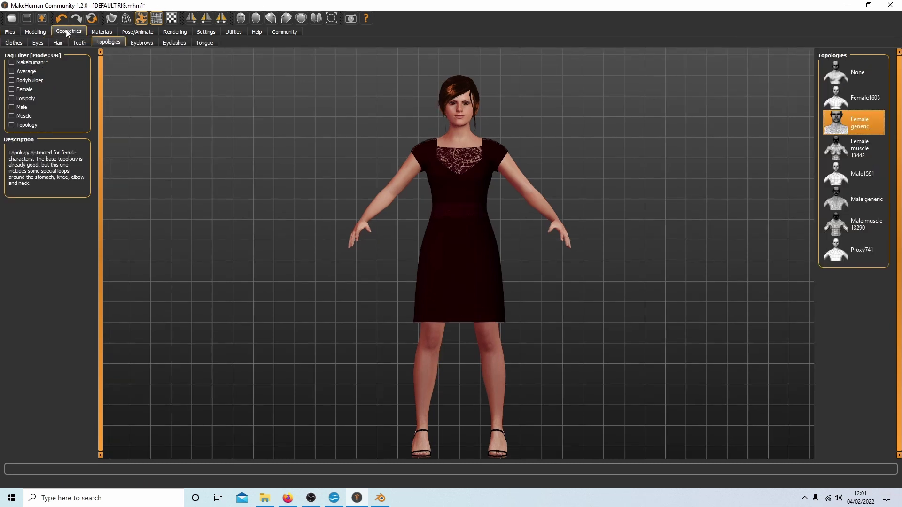
click(13, 42)
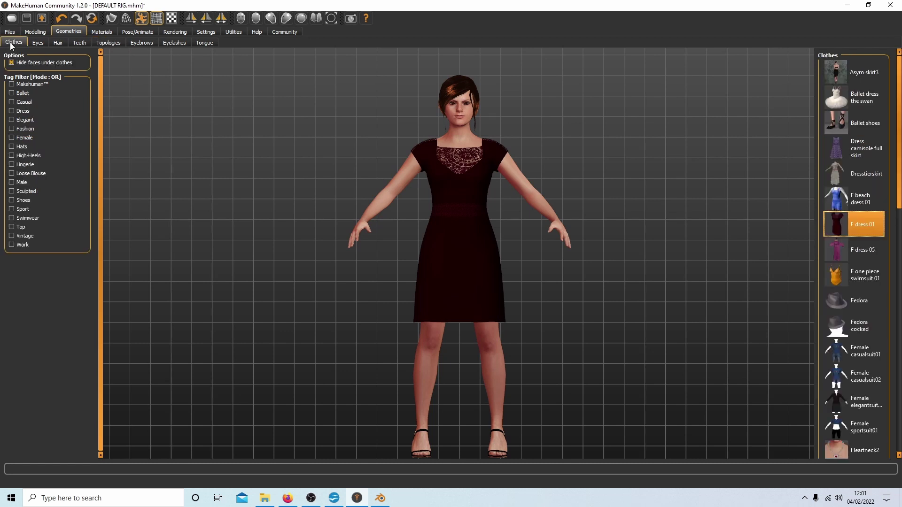
click(853, 228)
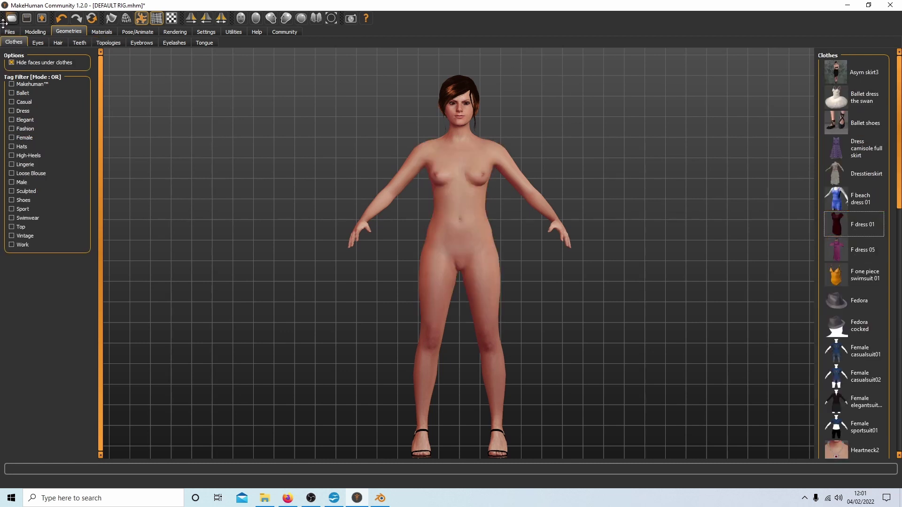
click(41, 18)
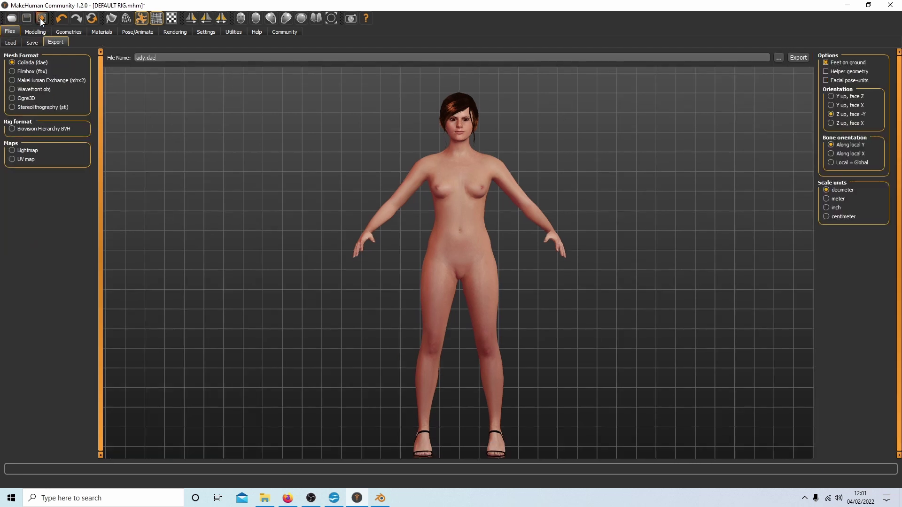
Export the undressed model as lady nc.dae, then quit MakeHuman without saving.
click(146, 58)
key(BackSpace)
click(799, 57)
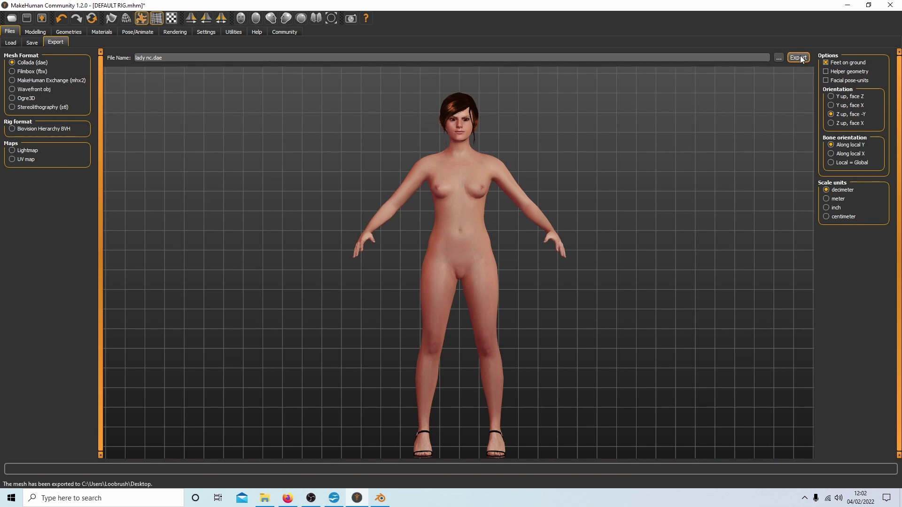
click(890, 5)
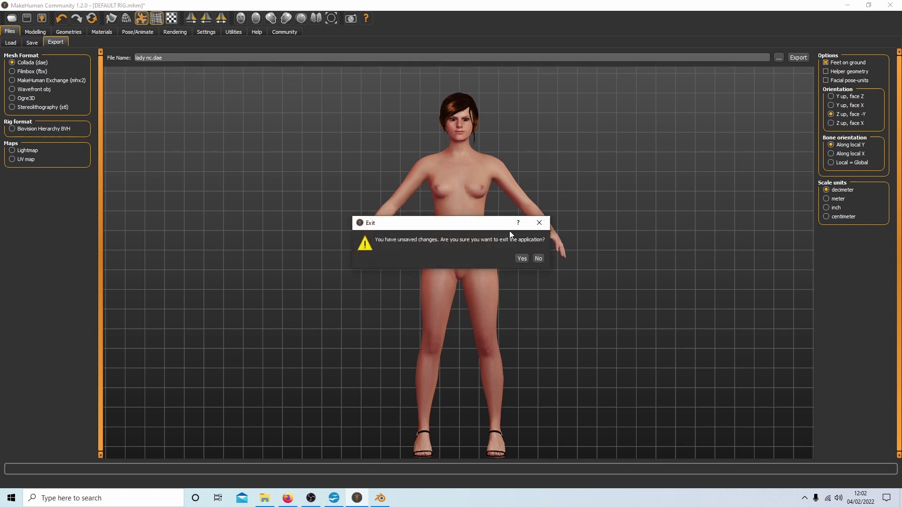
click(522, 259)
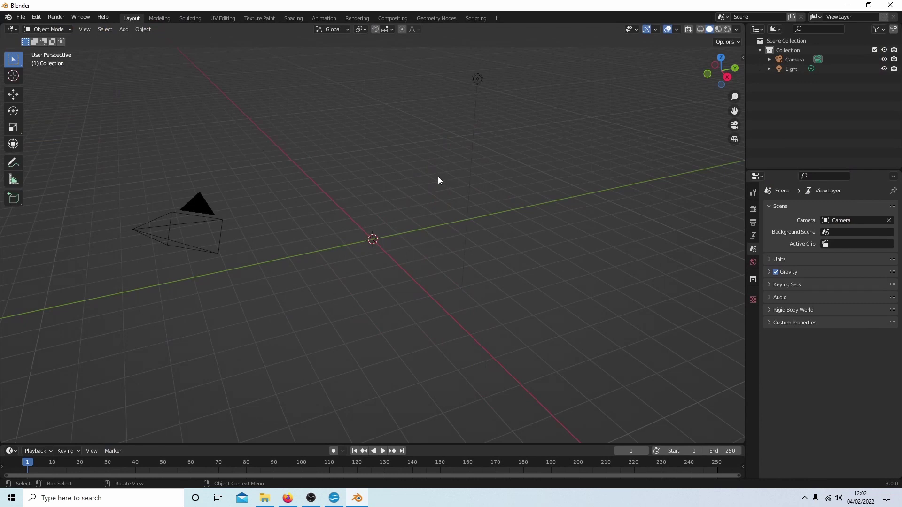
Switch the Blender viewport to Front Orthographic view with numpad 1.
key(KP_1)
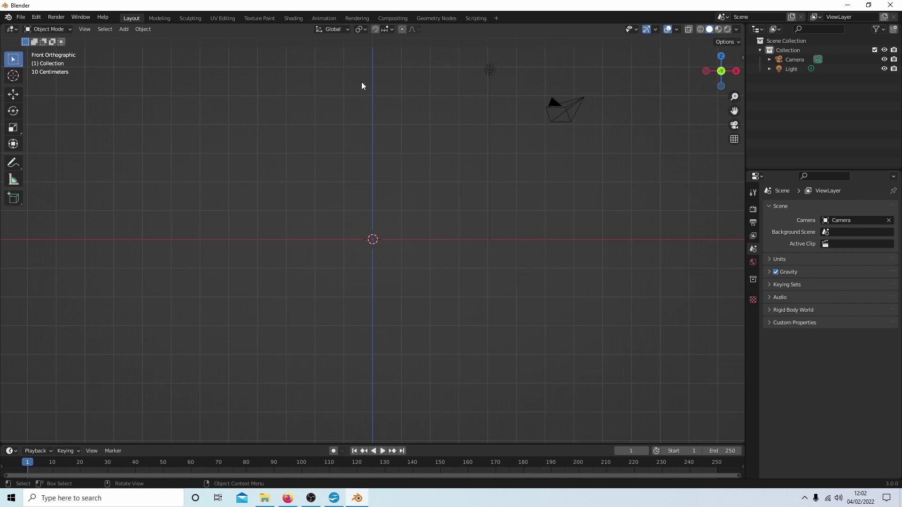
Import Desktop lady.dae as Collada with Import Units, Find Bone Chains and Auto Connect enabled.
click(19, 20)
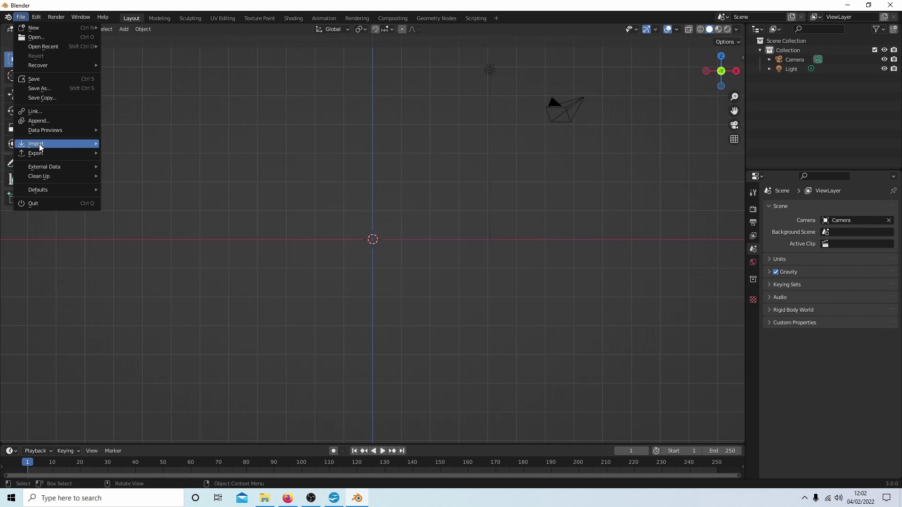
mouse_move(35, 145)
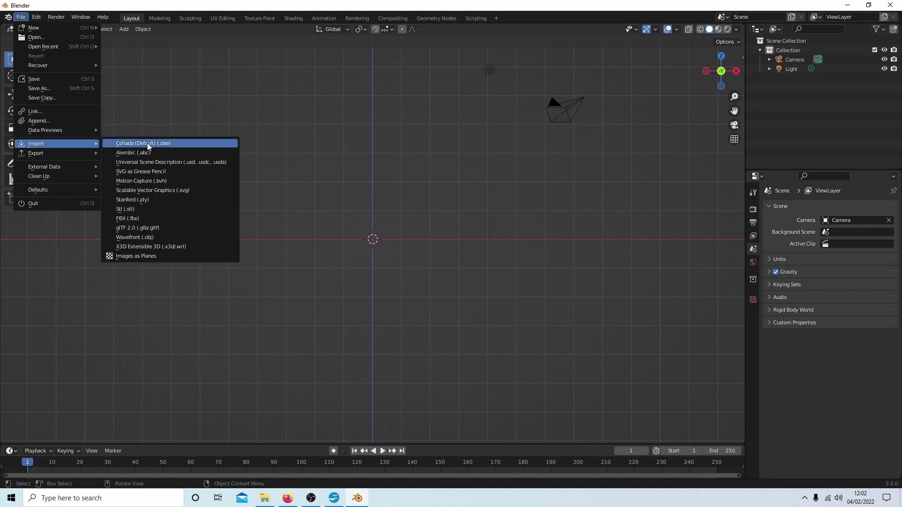
click(182, 143)
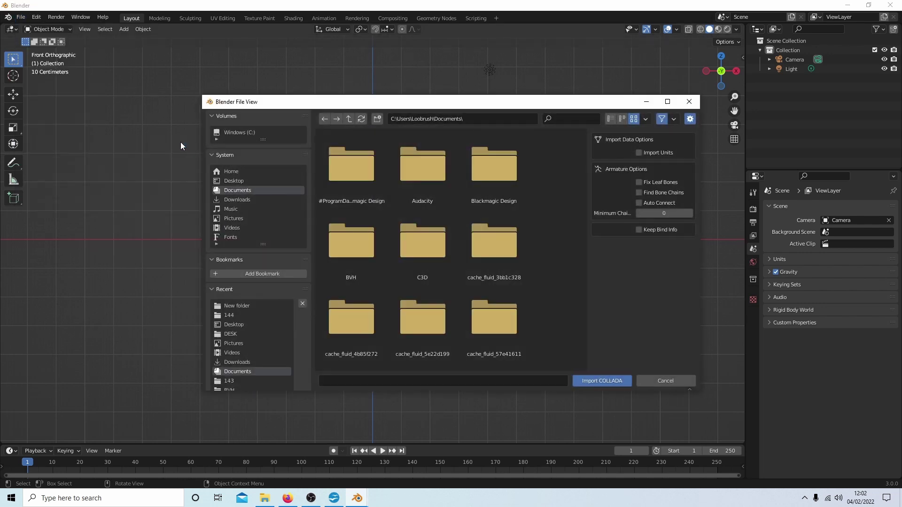
click(240, 181)
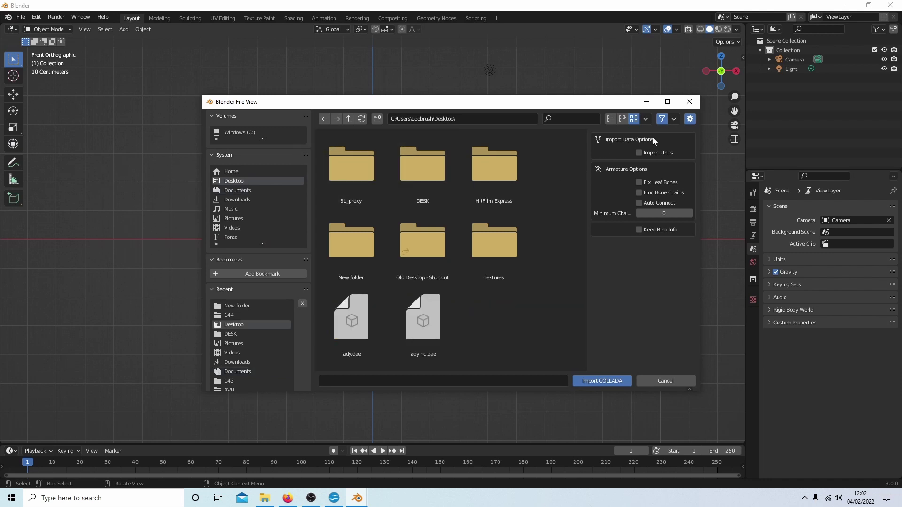
click(638, 152)
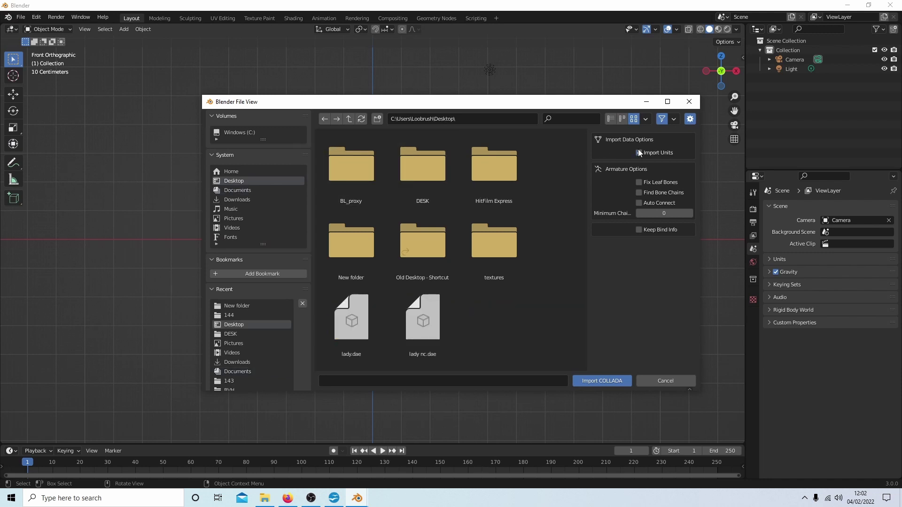
click(639, 193)
click(639, 204)
click(347, 324)
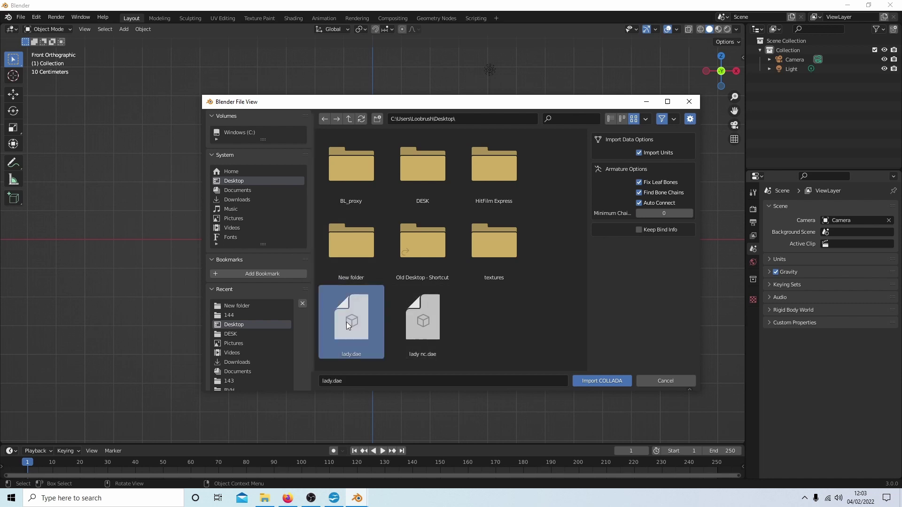
click(596, 379)
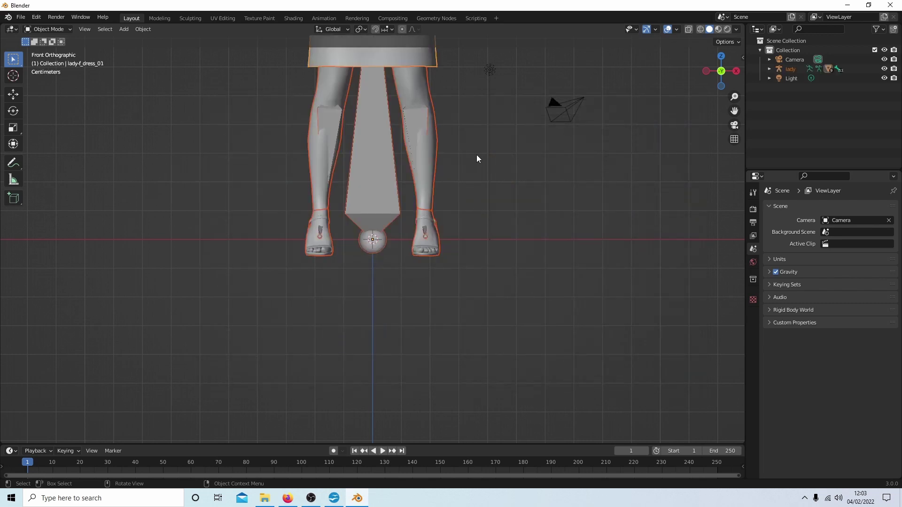
Move the lady-f_dress_01 dress about 1.44 m along X, away from the body.
shift+scroll(481, 184, up, 8)
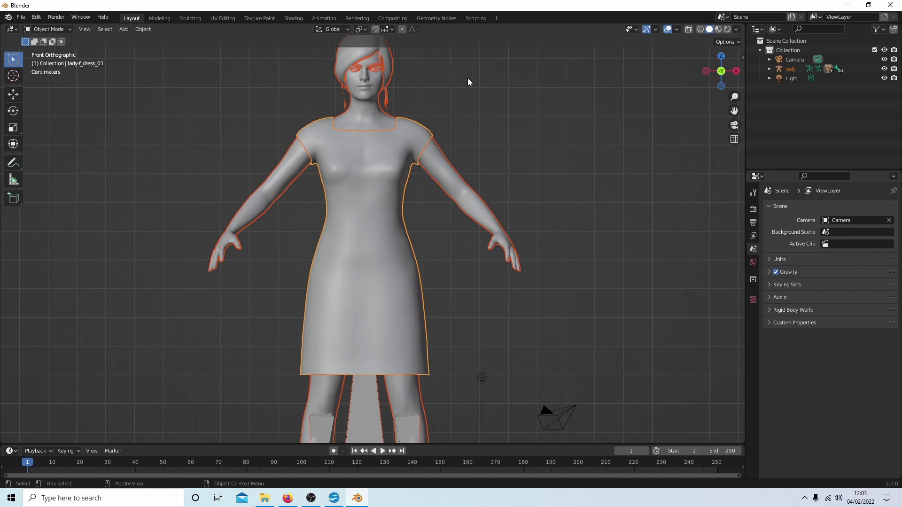
scroll(467, 82, down, 2)
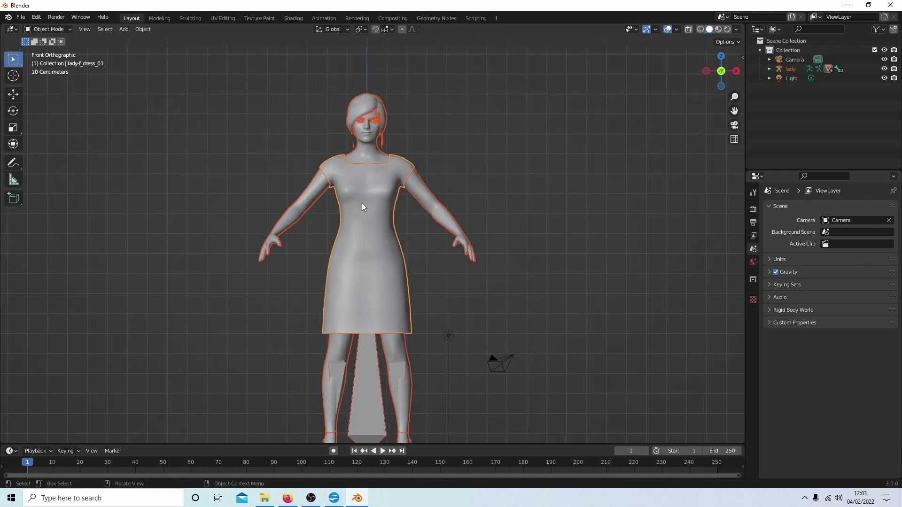
scroll(474, 148, down, 2)
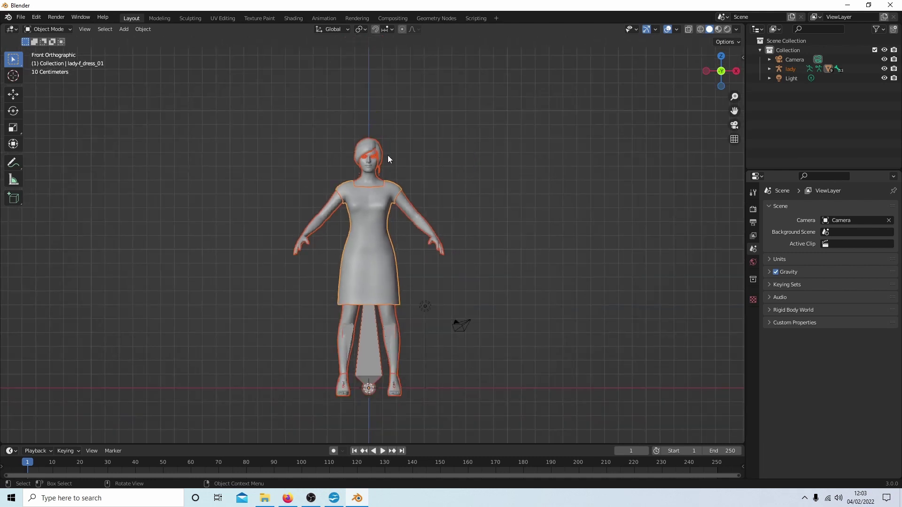
click(365, 211)
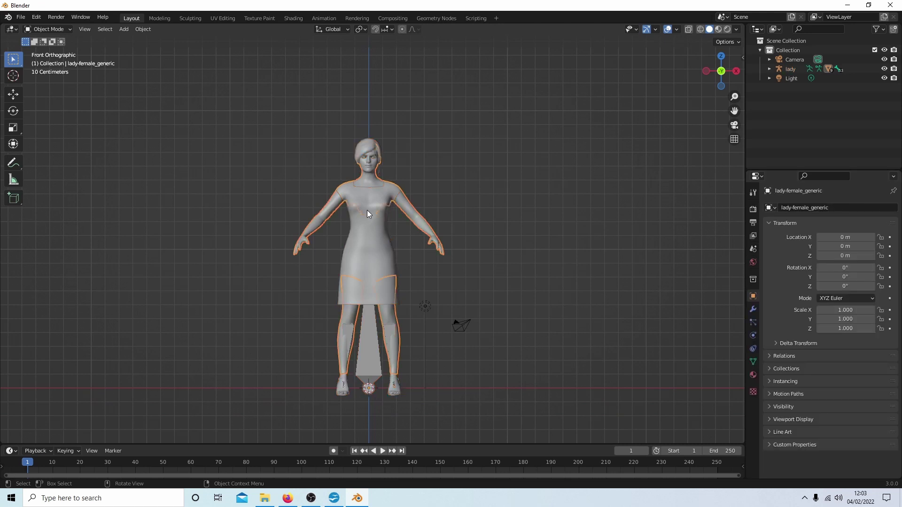
click(13, 94)
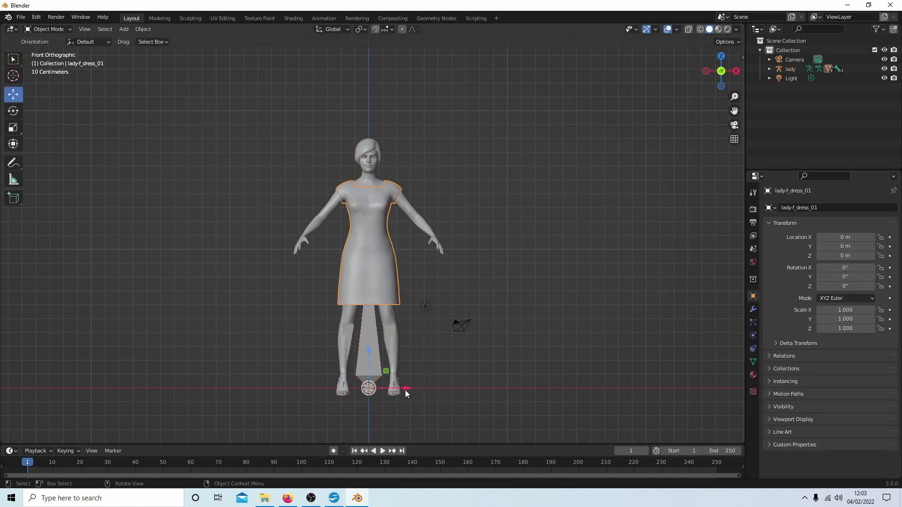
drag(404, 390, 607, 370)
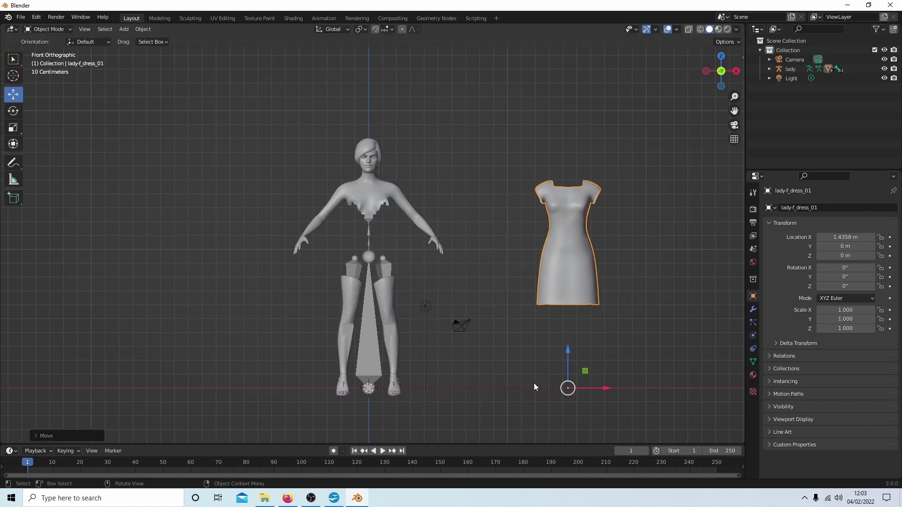
Box-select the whole lady figure and its rig.
scroll(367, 190, up, 2)
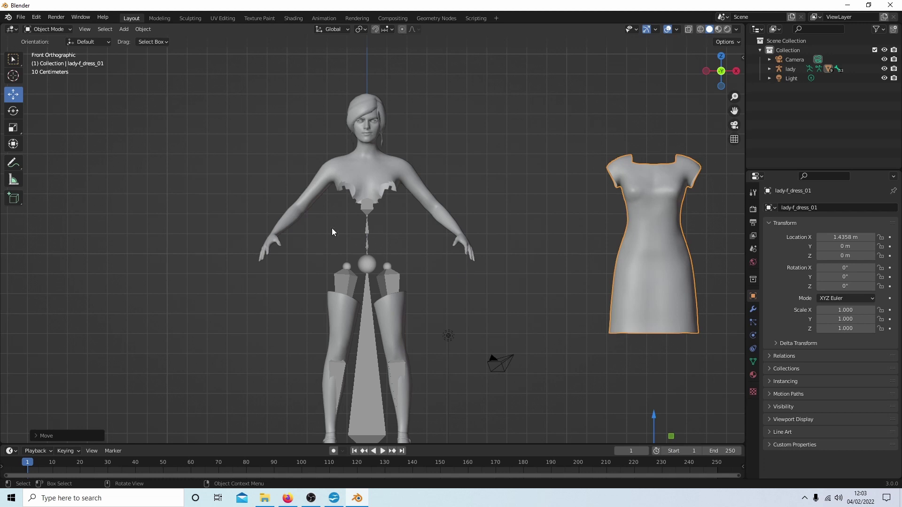
scroll(358, 170, down, 4)
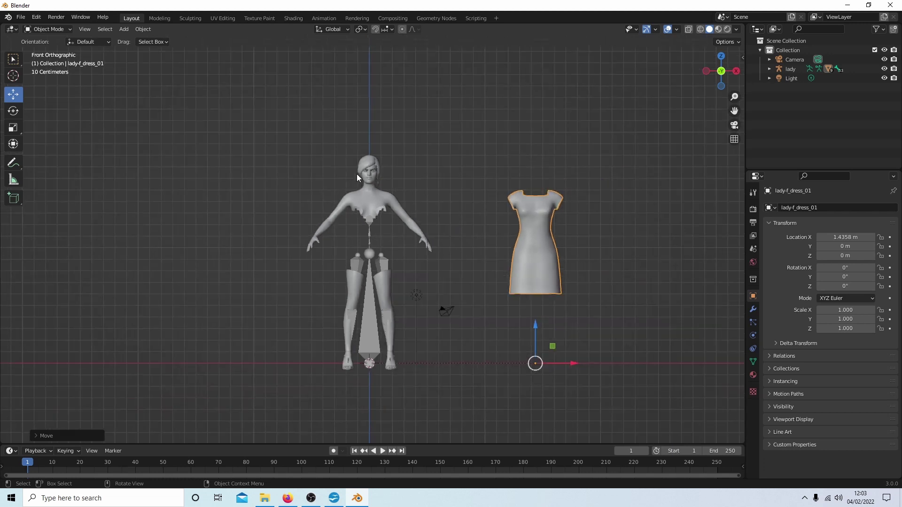
drag(353, 162, 392, 369)
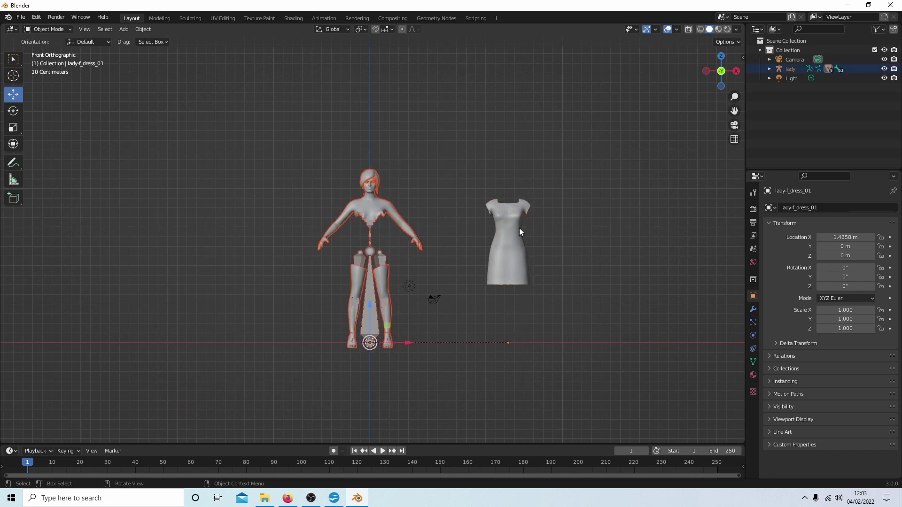
Delete the lady figure and armature, and replace them by importing lady nc.dae as Collada.
scroll(418, 197, up, 1)
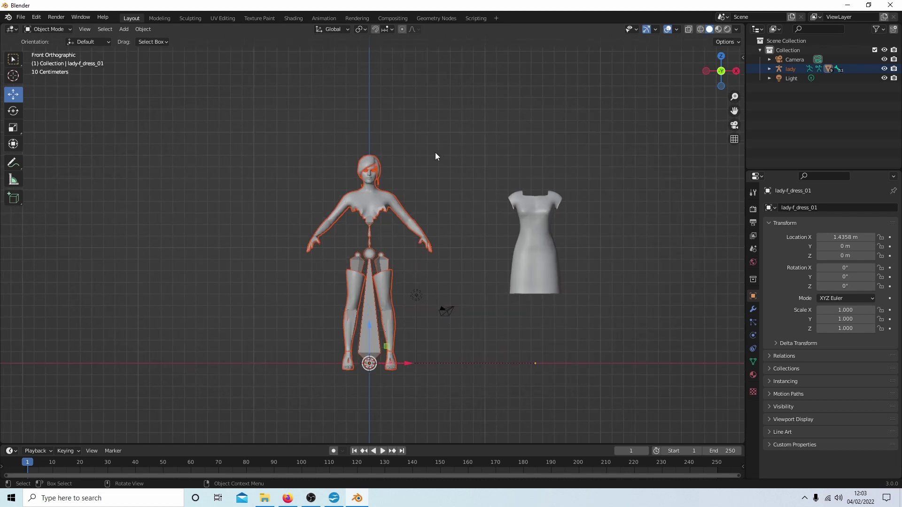
key(Delete)
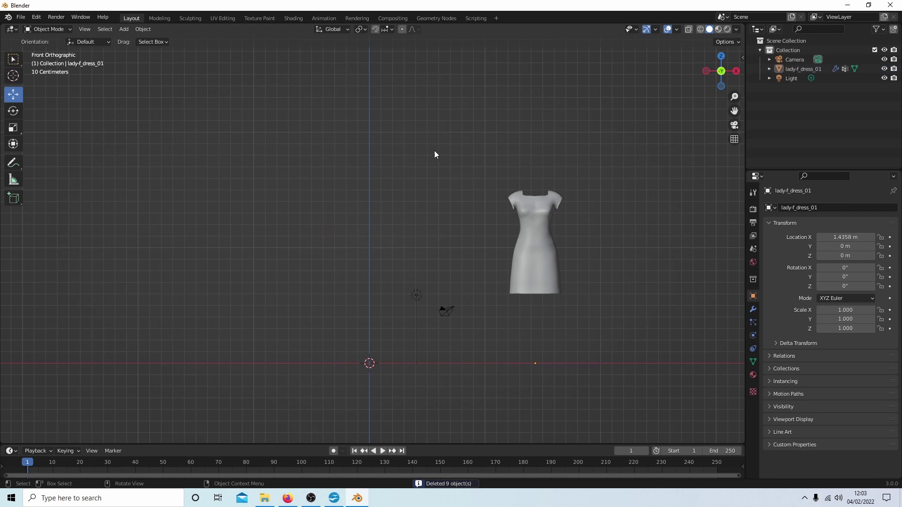
click(21, 18)
mouse_move(36, 154)
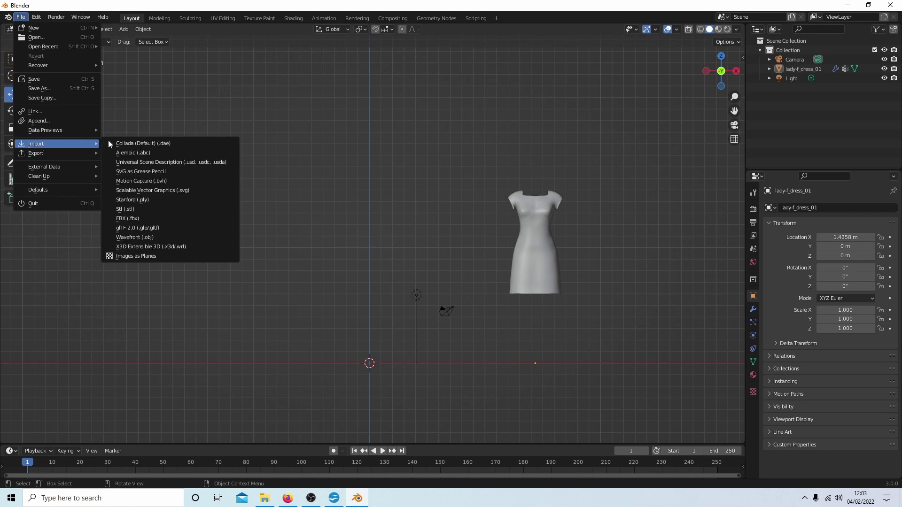
click(141, 144)
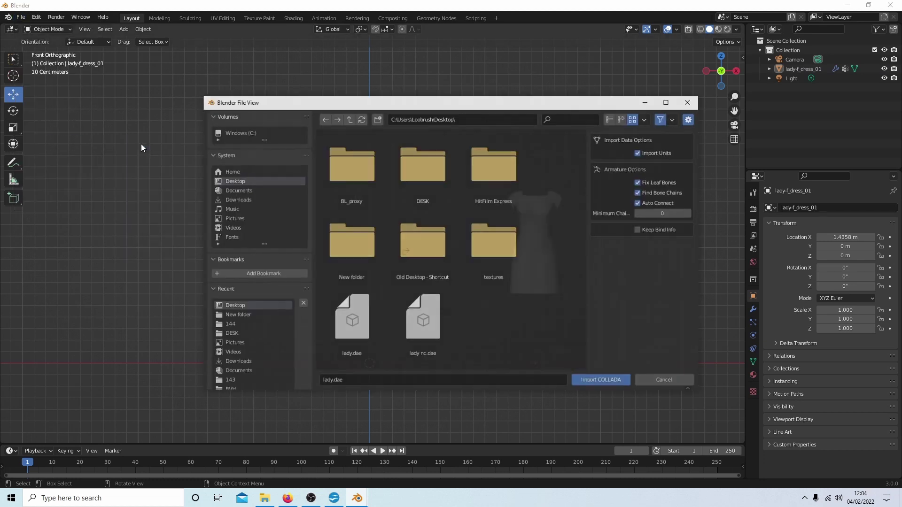
click(421, 320)
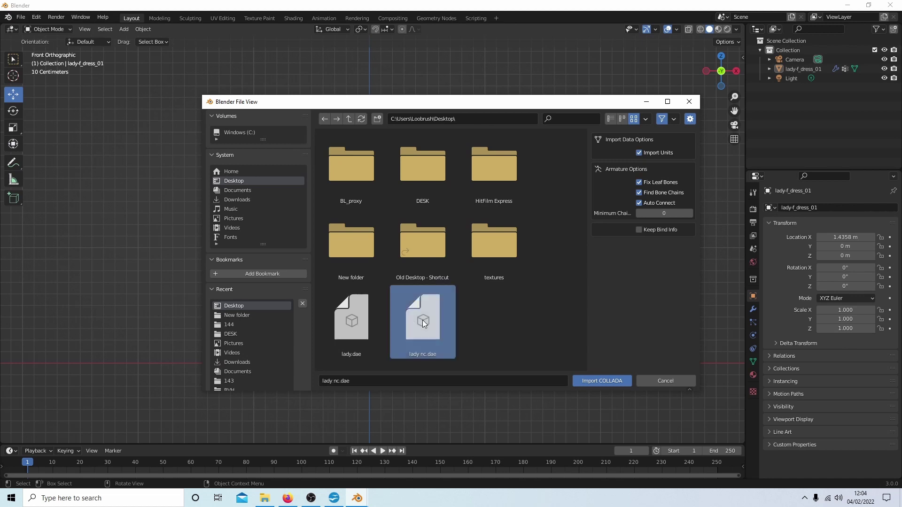
click(597, 379)
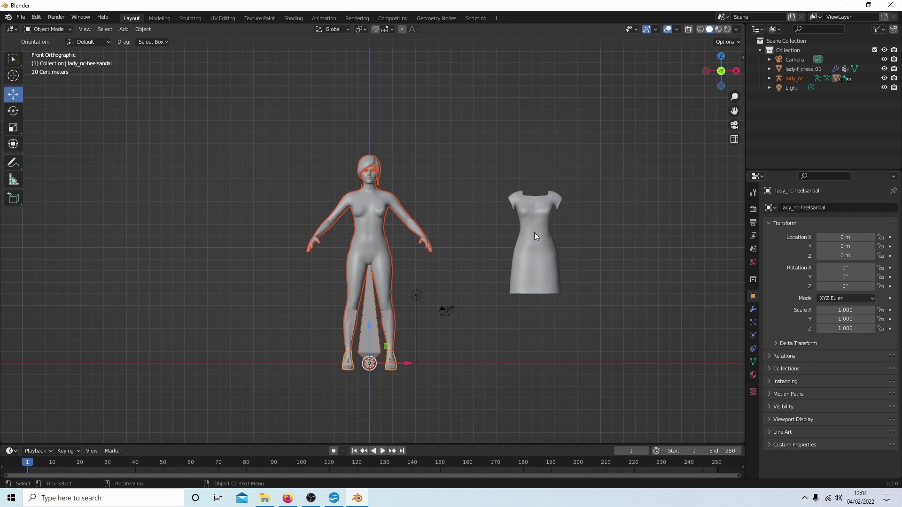
click(534, 233)
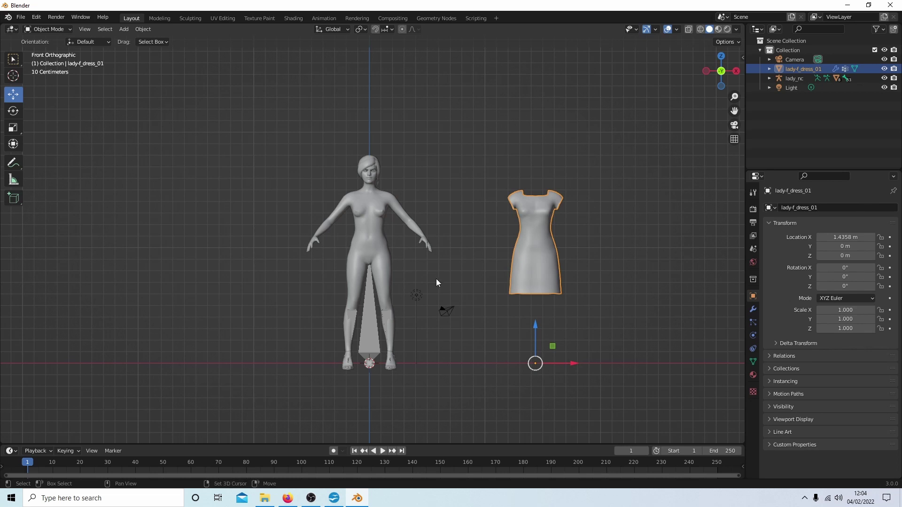
key(shift+s)
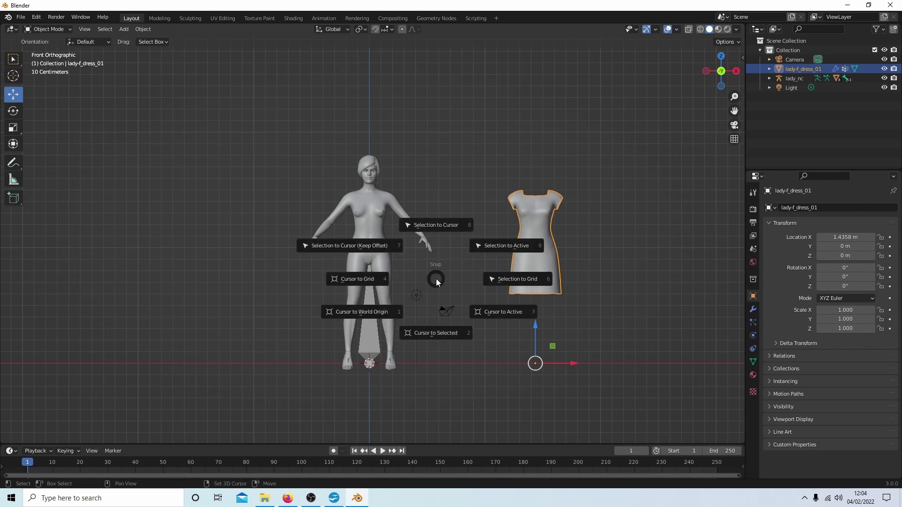
click(433, 224)
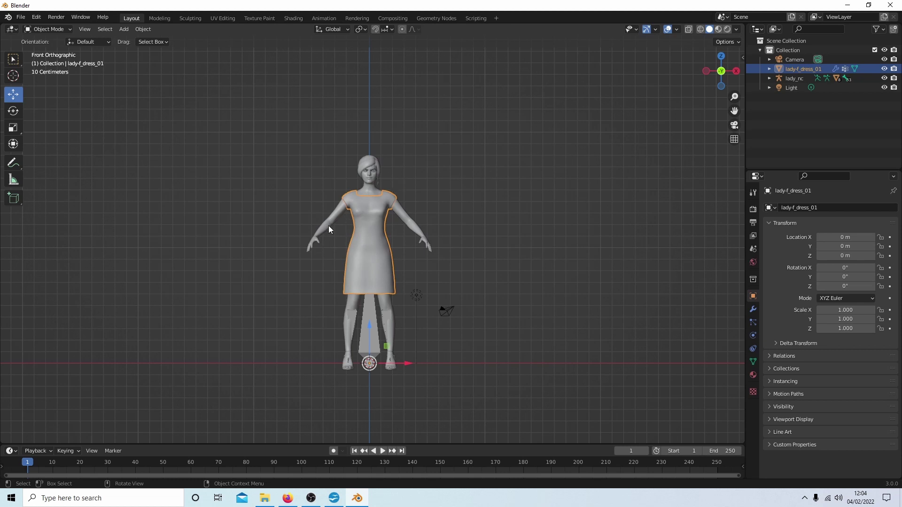
Give the lady_nc-female_generic body mesh Collision physics with default settings.
scroll(432, 172, up, 3)
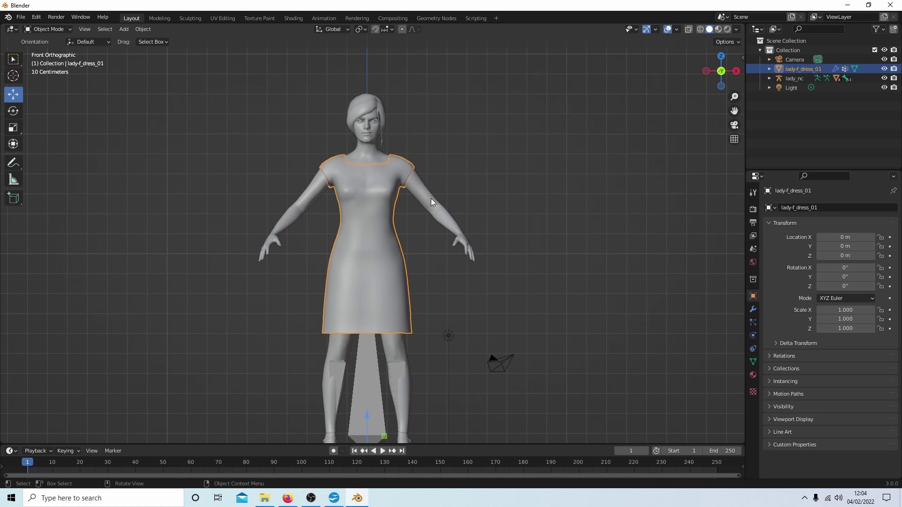
click(431, 198)
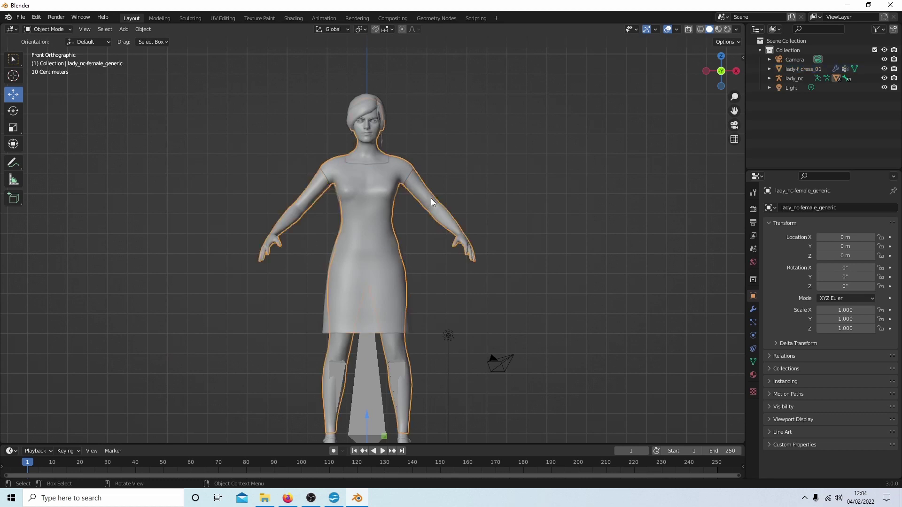
click(753, 310)
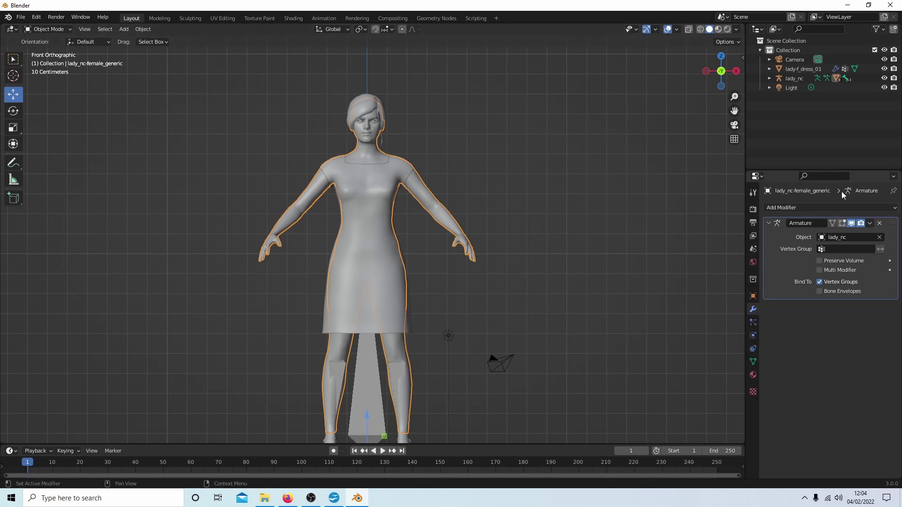
click(753, 337)
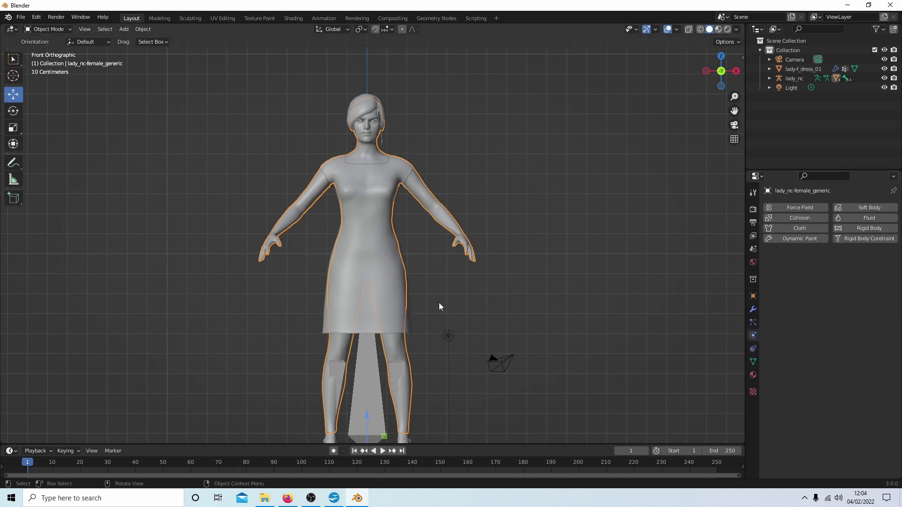
click(795, 217)
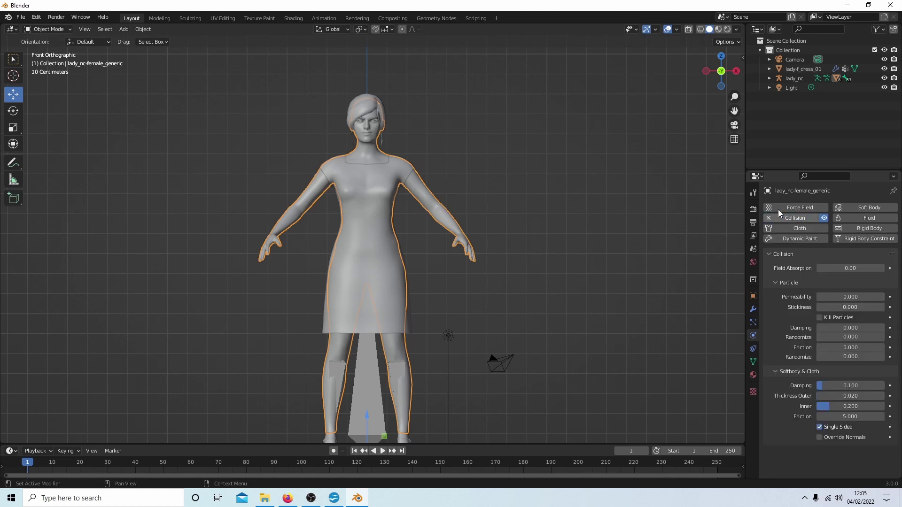
Make the lady-f_dress_01 dress a Cloth object with Self Collisions enabled.
click(373, 204)
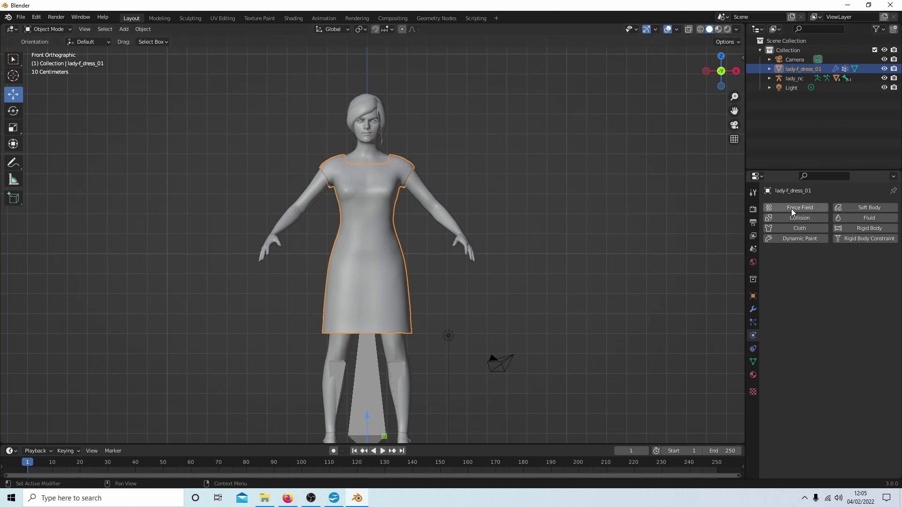
click(791, 227)
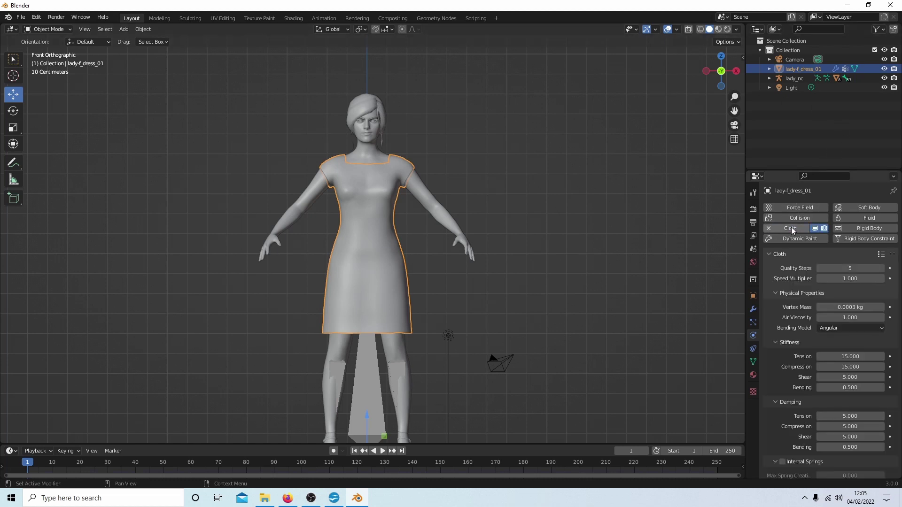
scroll(775, 227, down, 5)
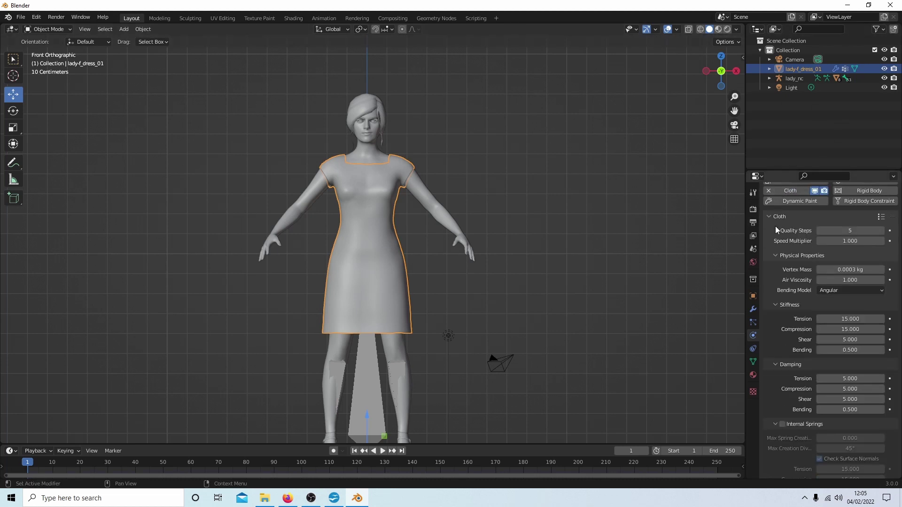
scroll(775, 245, down, 5)
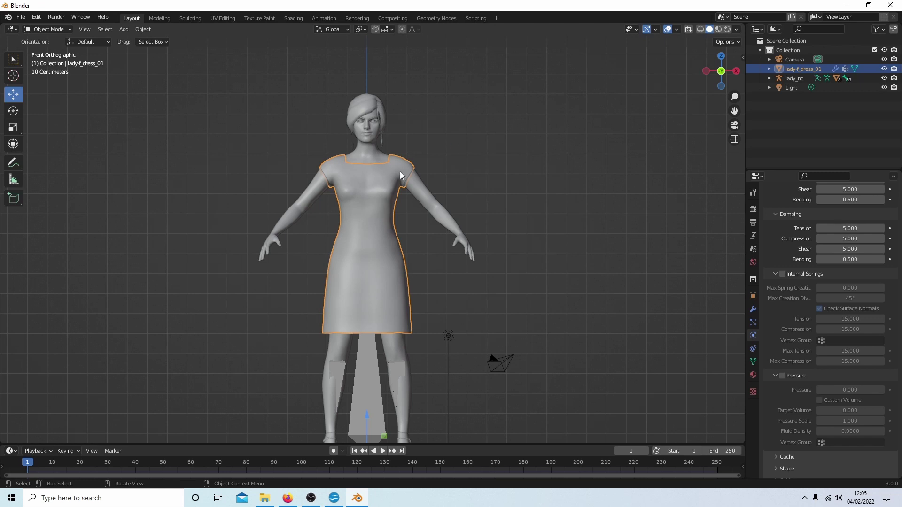
scroll(779, 235, down, 2)
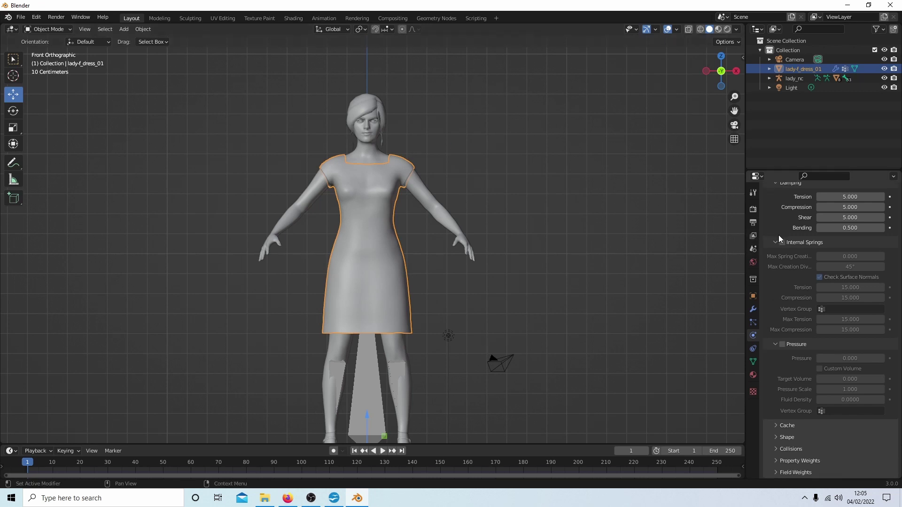
click(776, 450)
scroll(780, 424, down, 7)
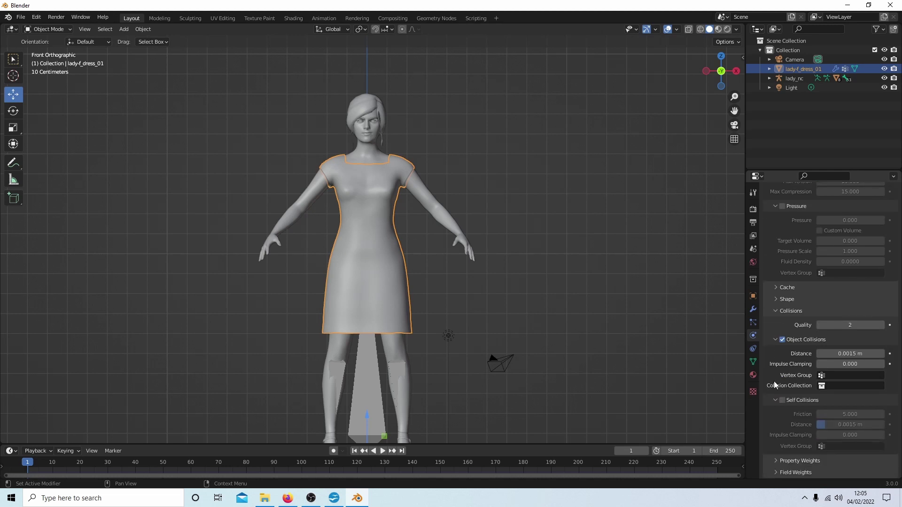
click(782, 400)
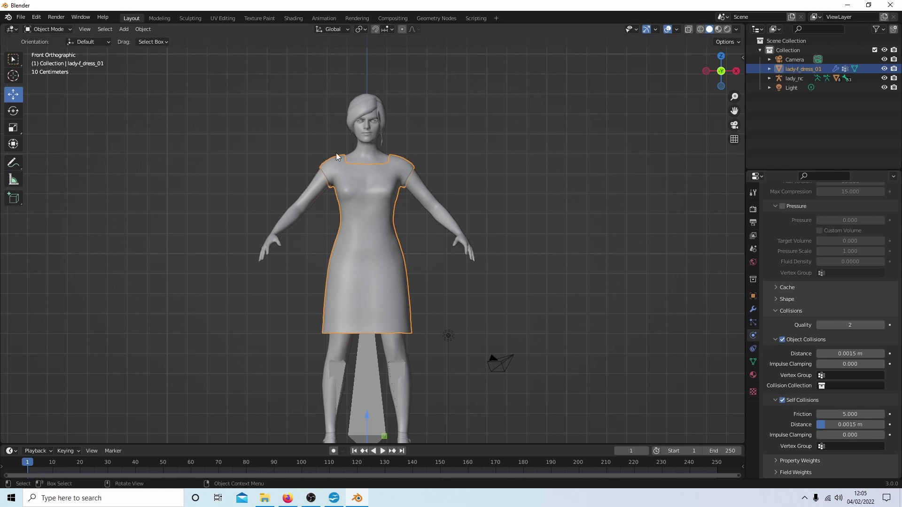
Run the cloth simulation to frame 60 and view the dark red dress in Material Preview.
click(383, 451)
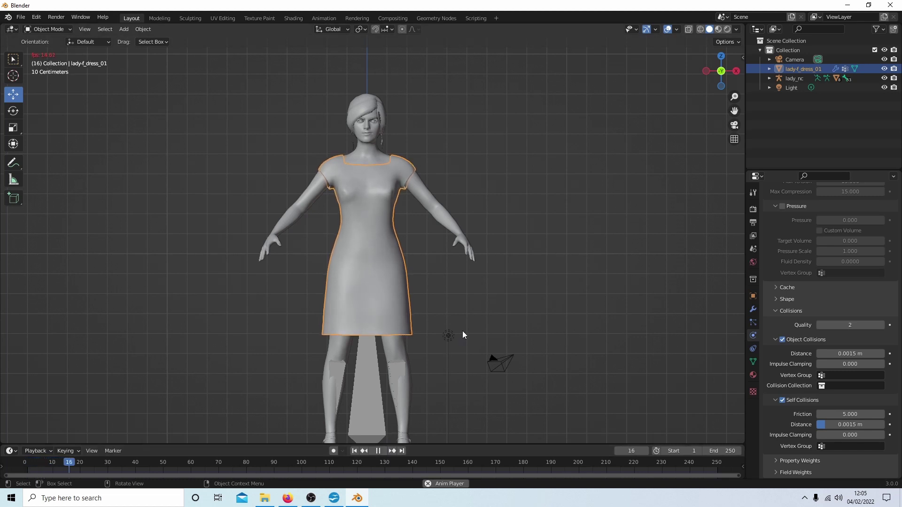
click(378, 451)
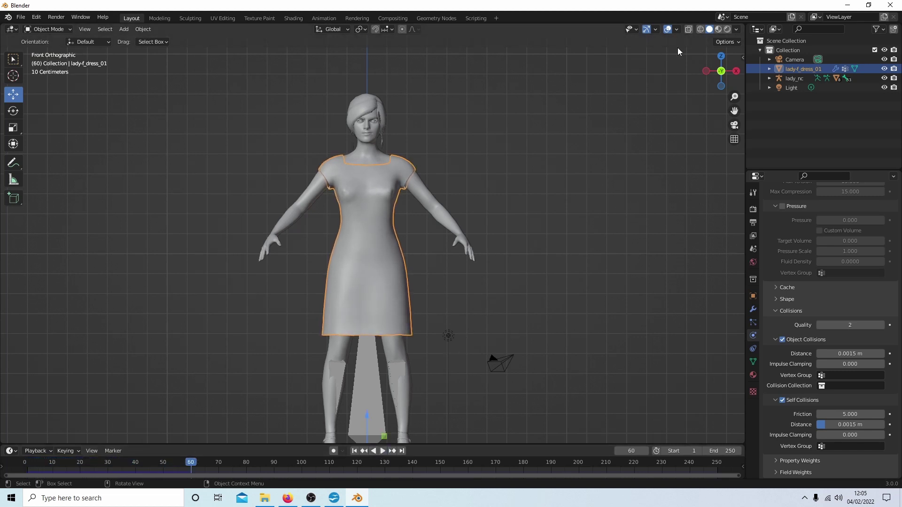
click(719, 29)
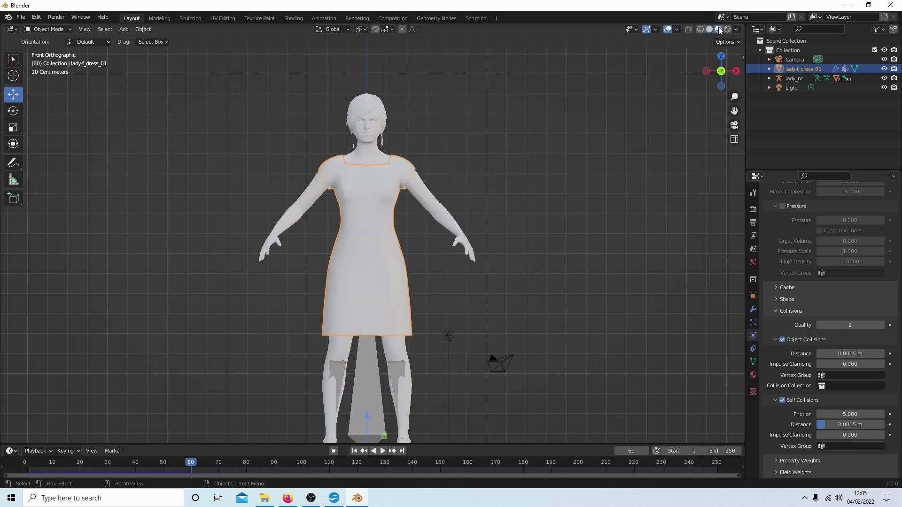
scroll(490, 195, up, 1)
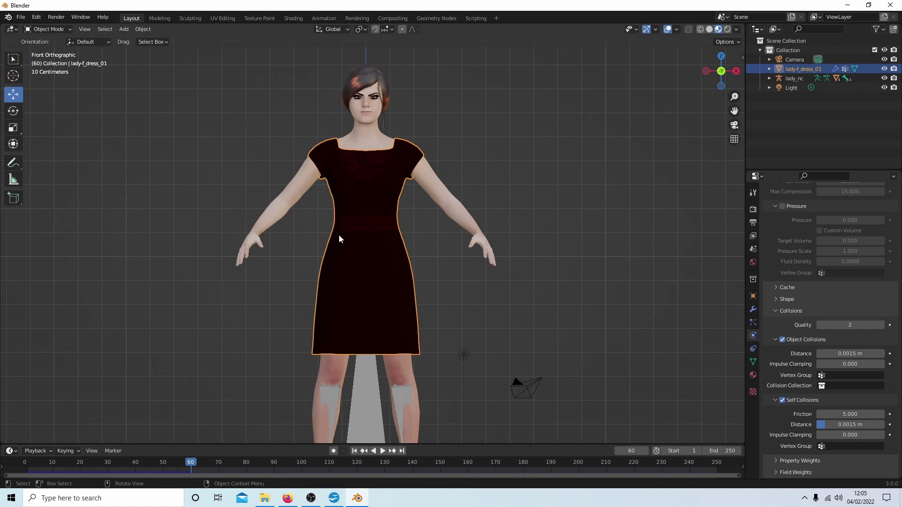
scroll(377, 176, up, 3)
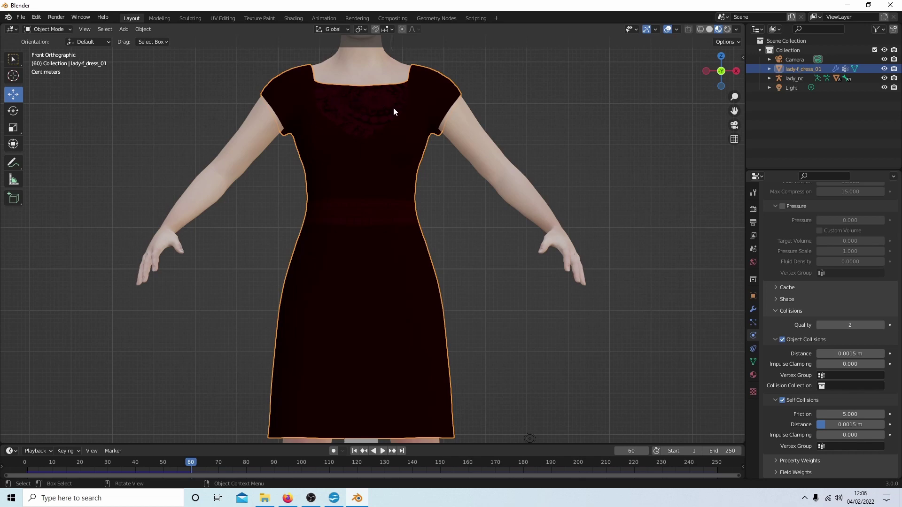
scroll(393, 111, down, 5)
scroll(370, 207, up, 3)
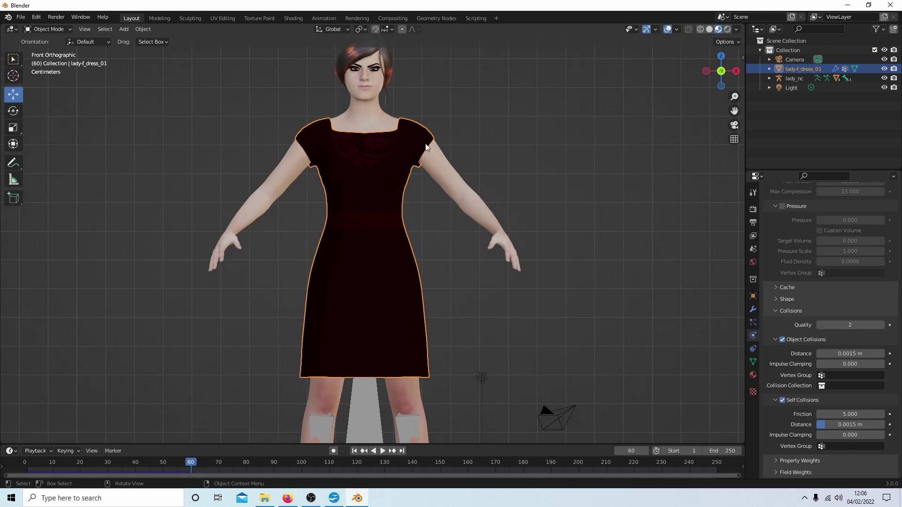
Check the body's Collision settings, then select the lady_nc armature and zoom out.
click(467, 200)
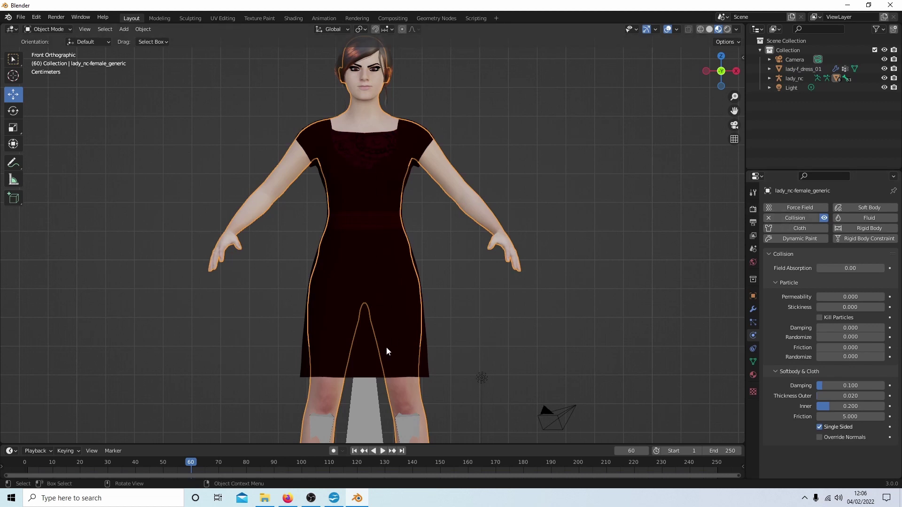
click(364, 405)
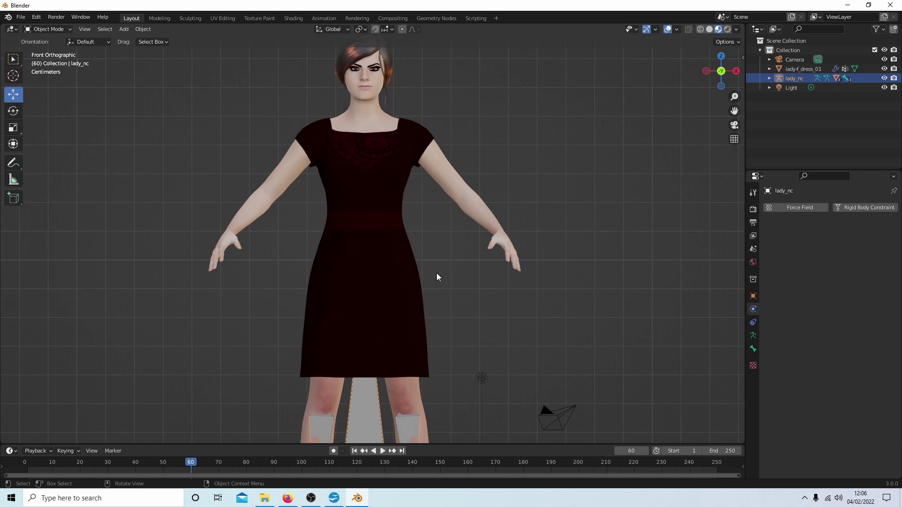
scroll(396, 320, down, 4)
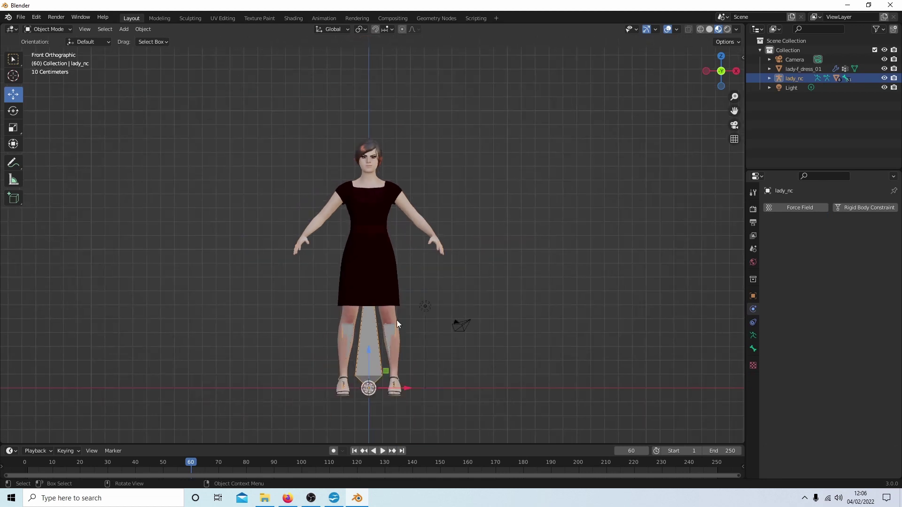
Return to frame 1 and put the lady_nc armature in Pose Mode with the Root bone selected.
click(356, 451)
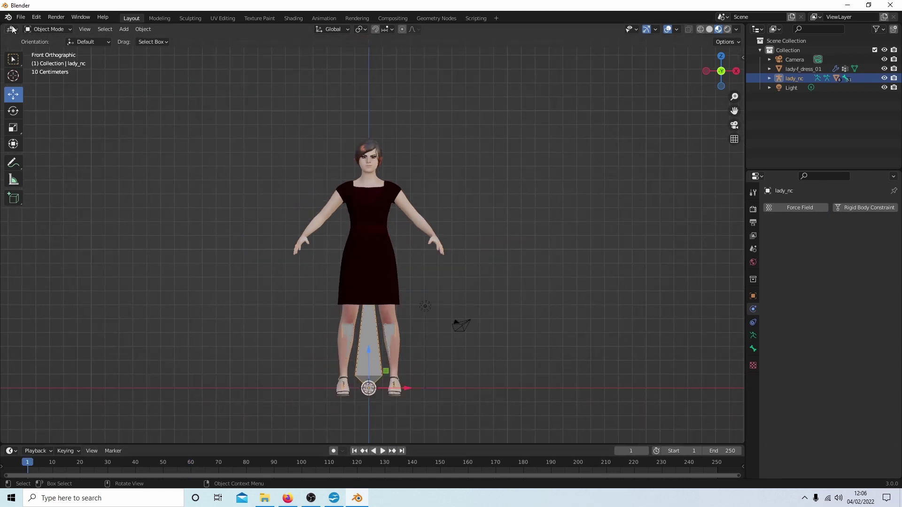
click(37, 30)
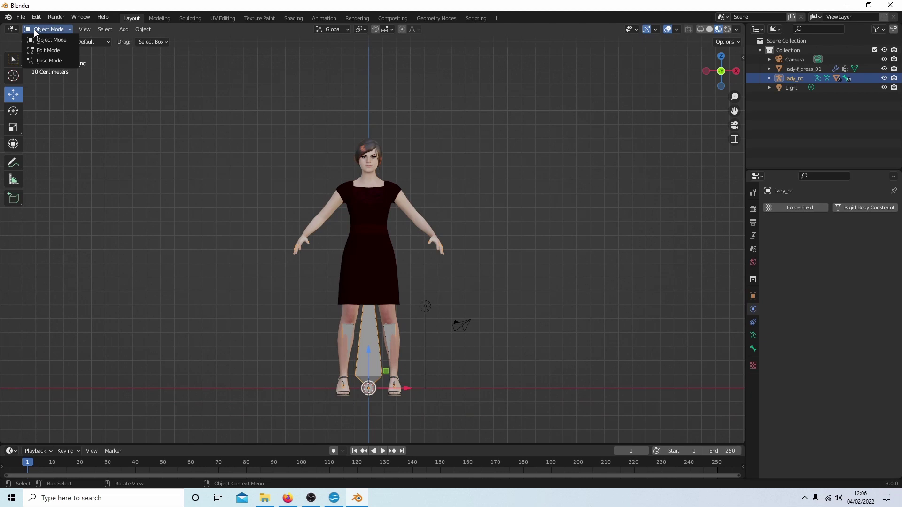
click(37, 59)
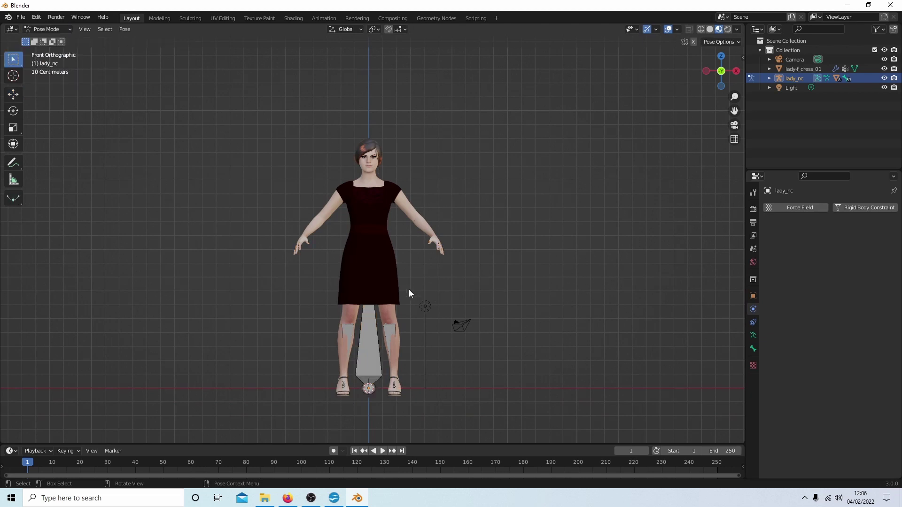
click(374, 347)
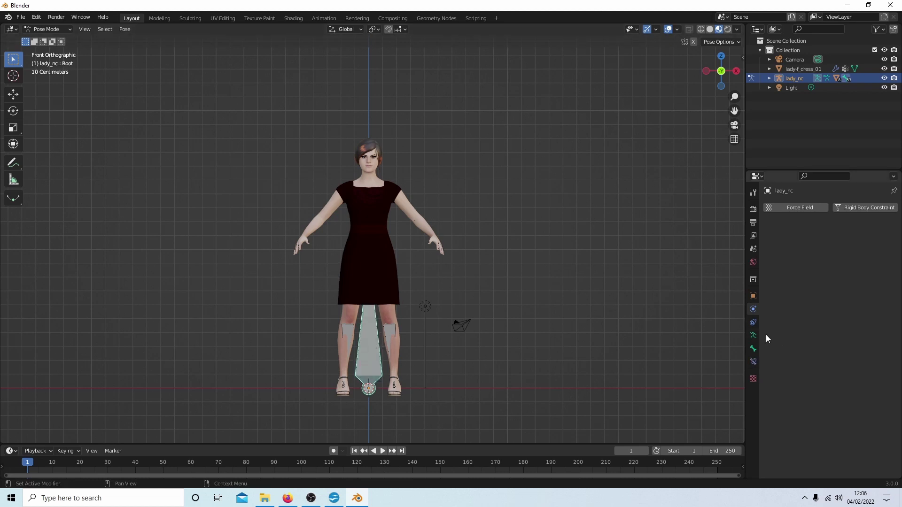
Turn on In Front in the armature's viewport display so the bones show through the mesh.
click(753, 298)
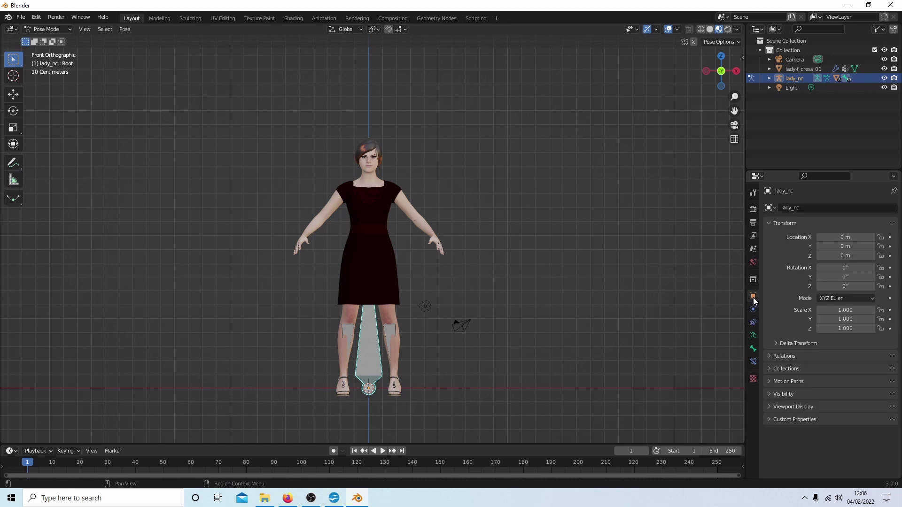
click(769, 407)
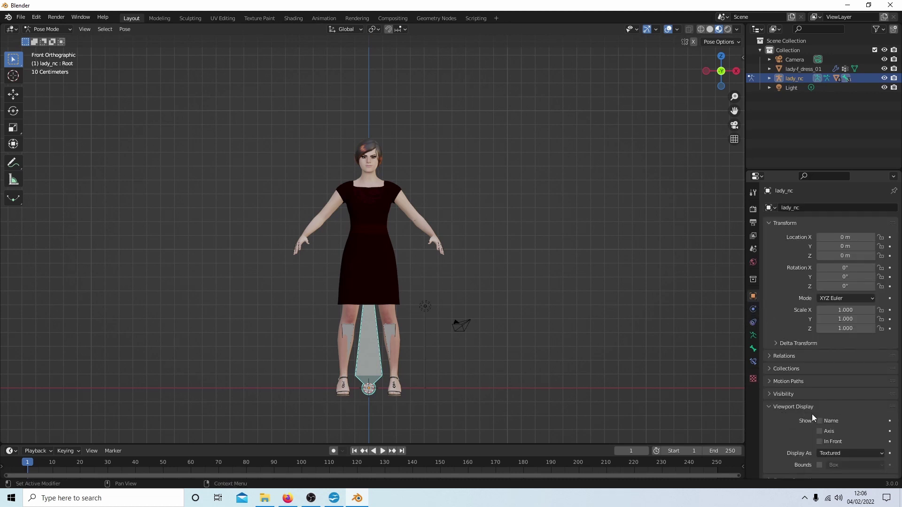
click(819, 441)
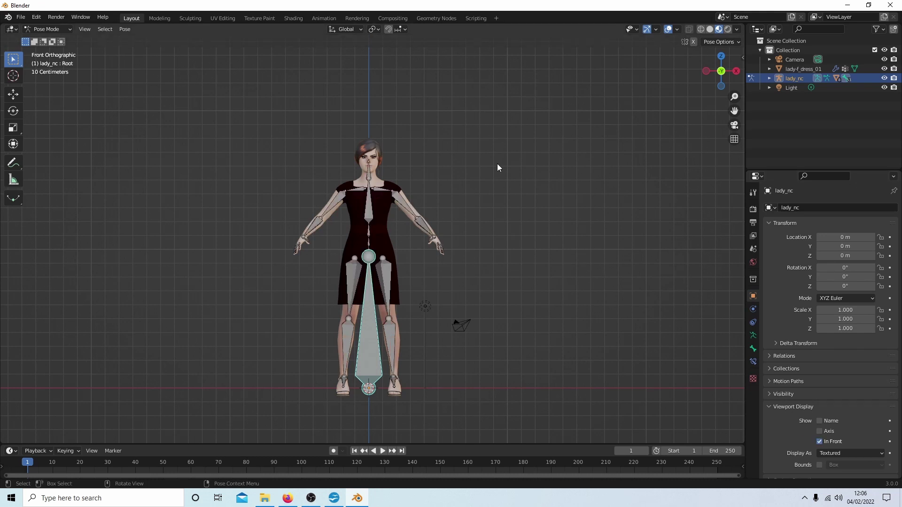
Select the left thigh bone and view the character from the right side.
key(s)
key(Escape)
click(389, 279)
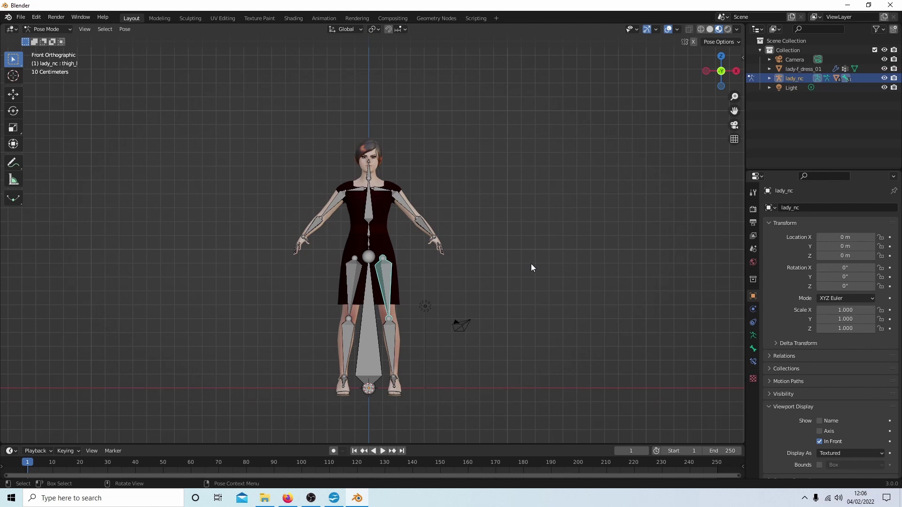
key(KP_3)
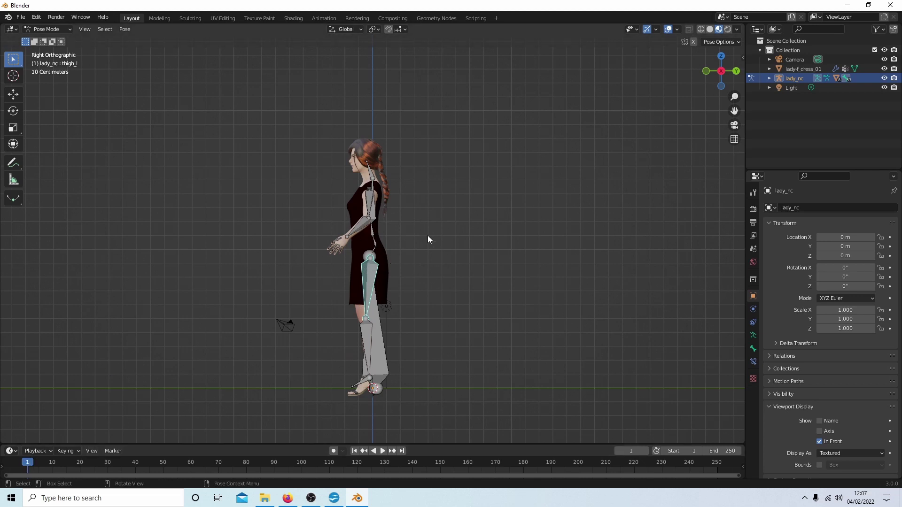
Key the thigh_l rotation at frame 1, then enlarge the timeline and move to frame 50.
key(i)
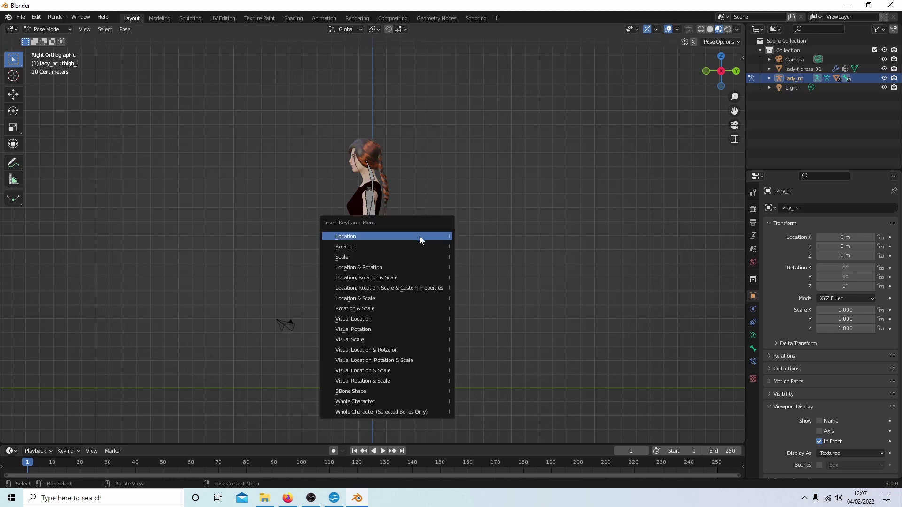
click(371, 246)
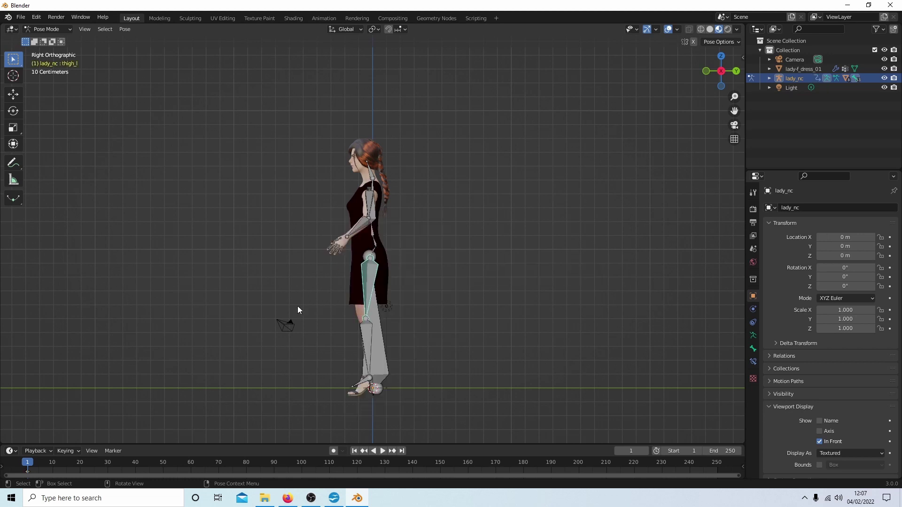
drag(227, 444, 218, 410)
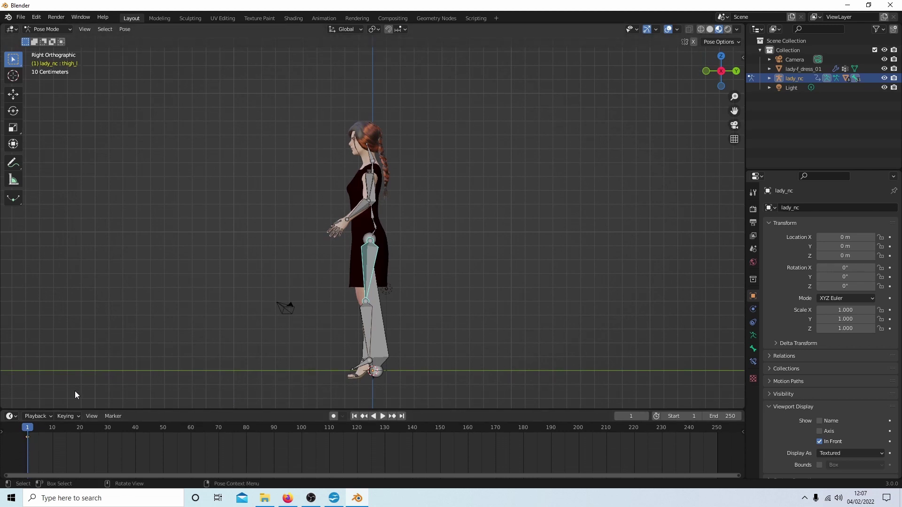
drag(27, 427, 164, 413)
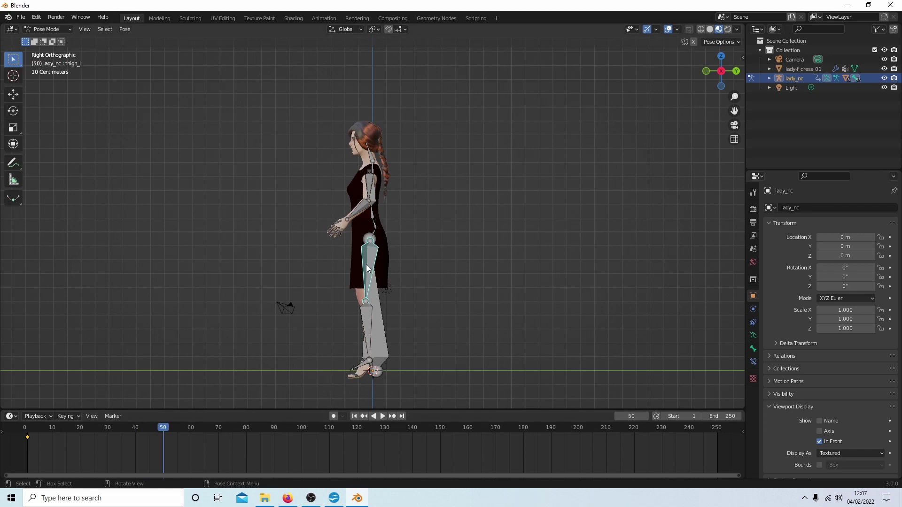
Rotate the left thigh bone forward and key its rotation at frame 50.
click(12, 111)
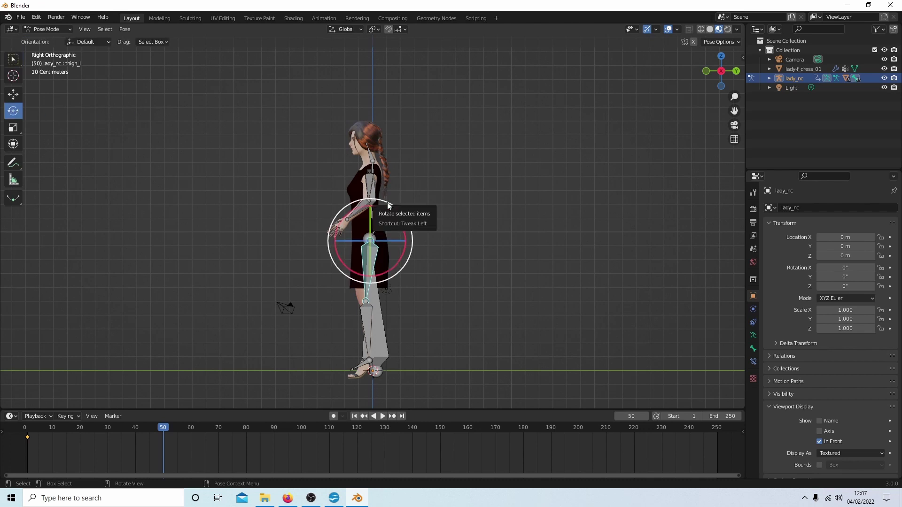
drag(387, 202, 400, 225)
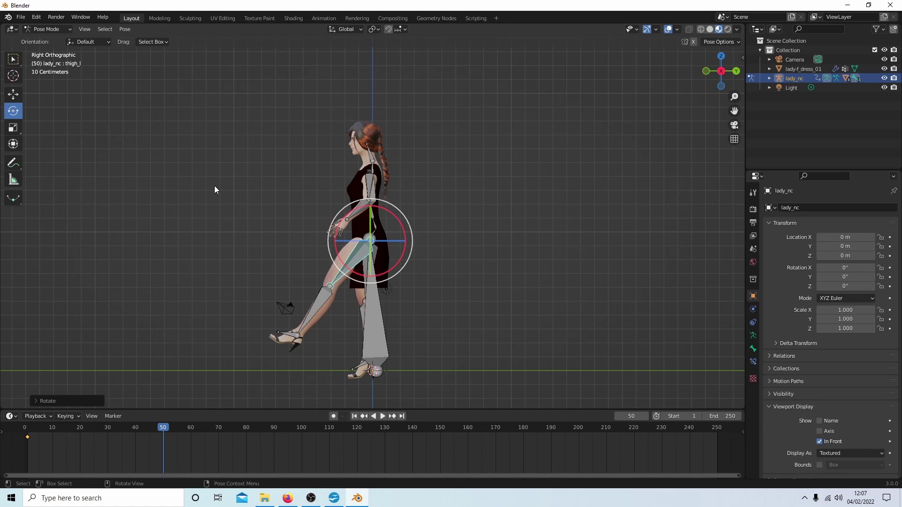
key(i)
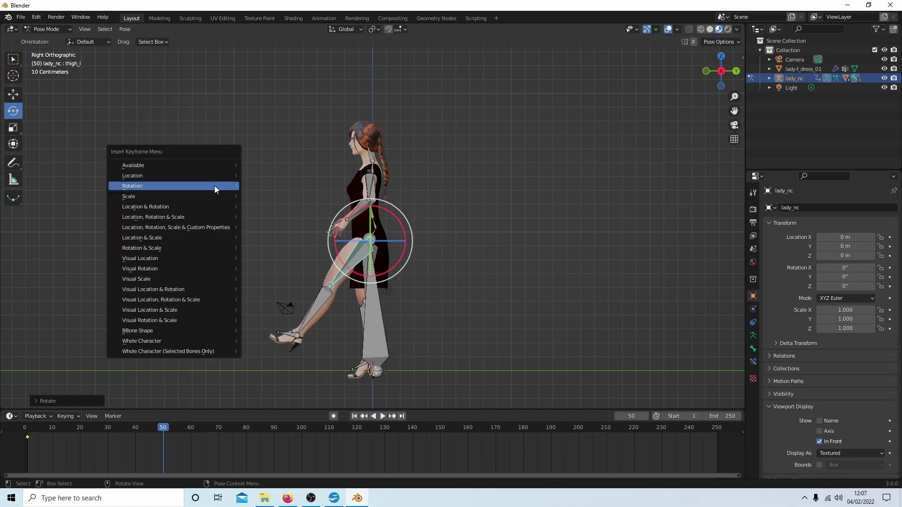
click(215, 186)
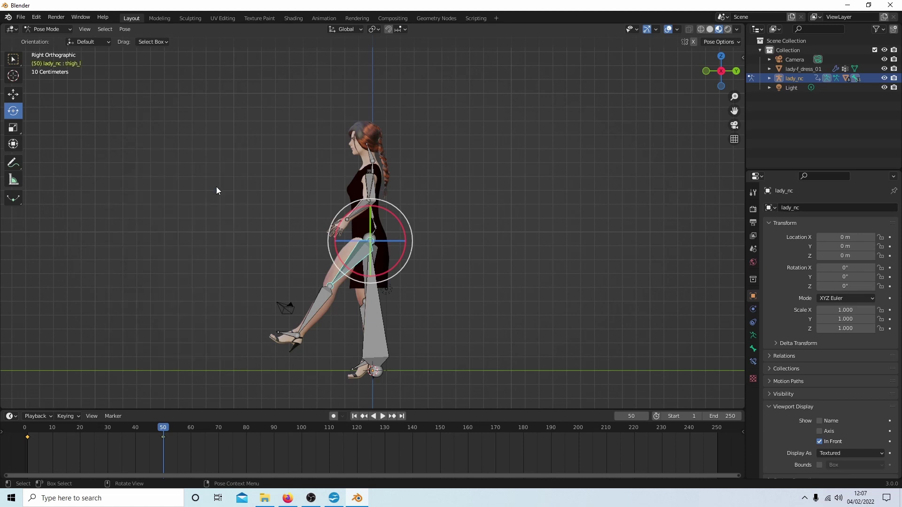
Play the leg animation from frame 1, then return to the first frame.
click(355, 415)
click(382, 416)
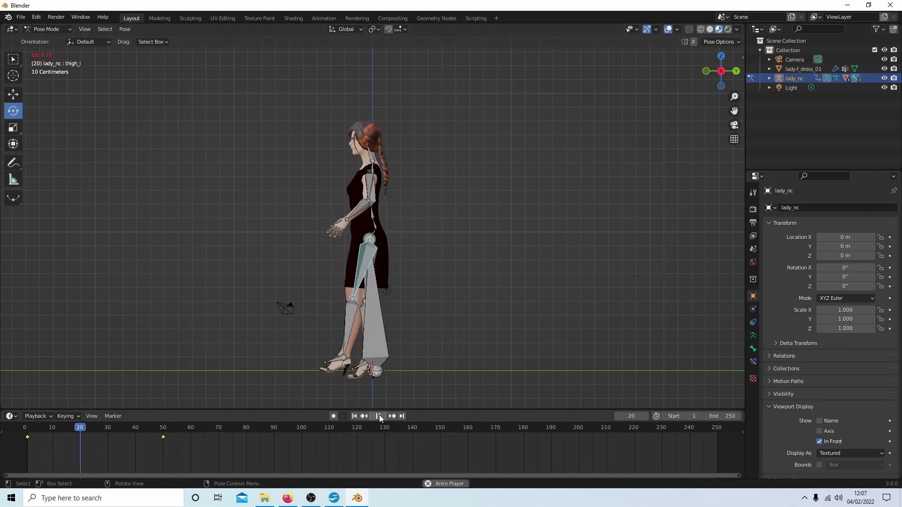
click(378, 416)
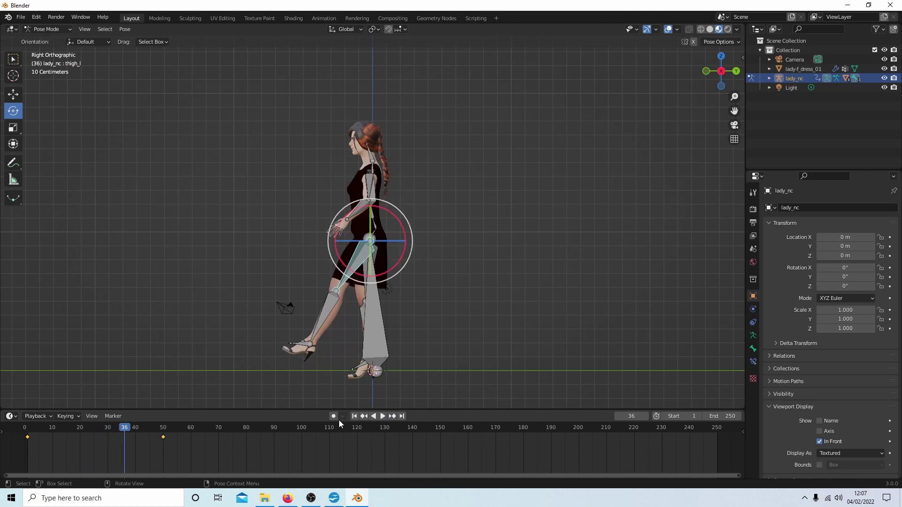
click(354, 416)
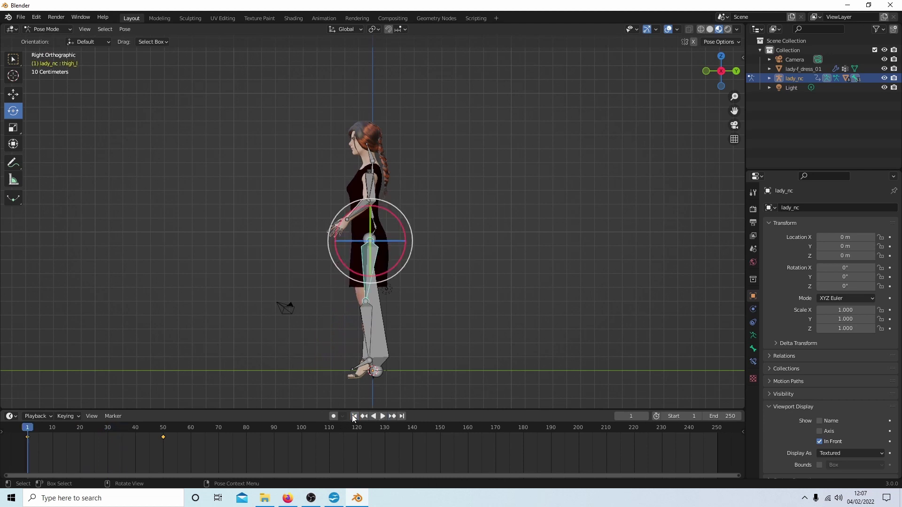
click(32, 29)
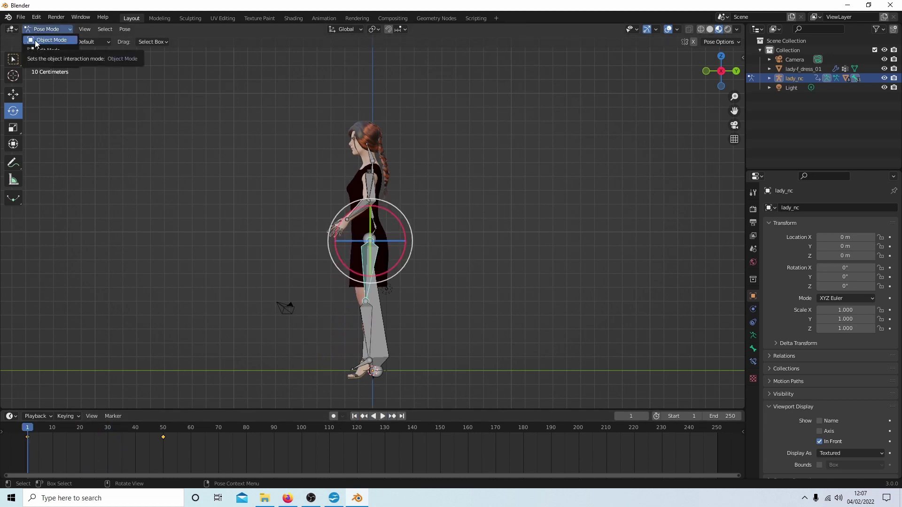
Return to Object Mode, turn off In Front, and play to frame 161 to watch the dress follow the leg.
click(35, 41)
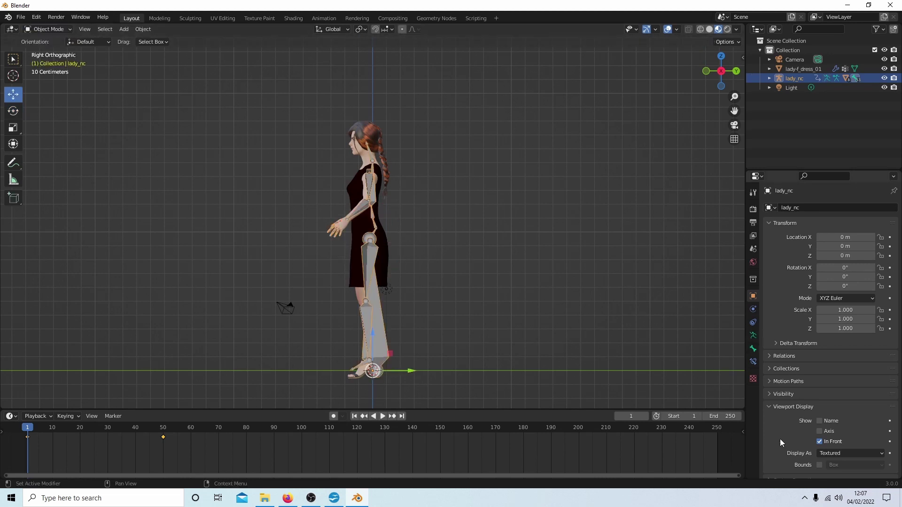
click(819, 441)
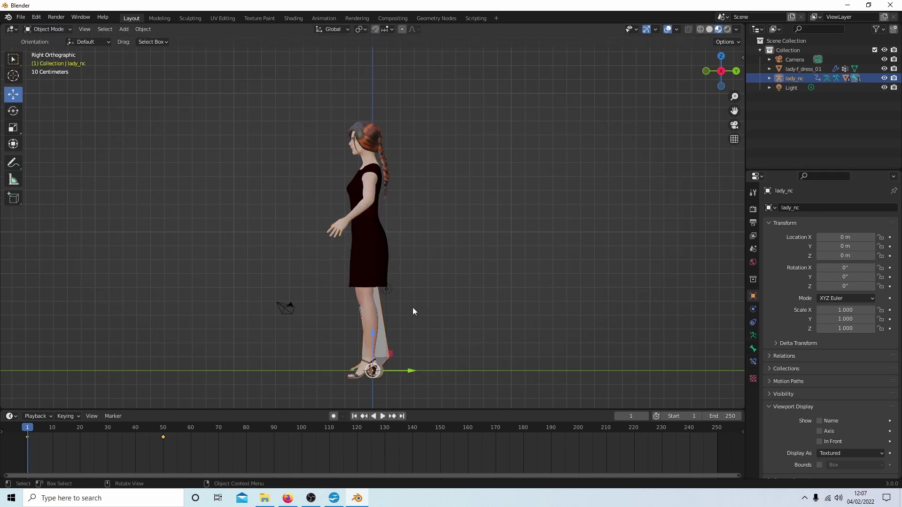
middle_drag(400, 289, 437, 298)
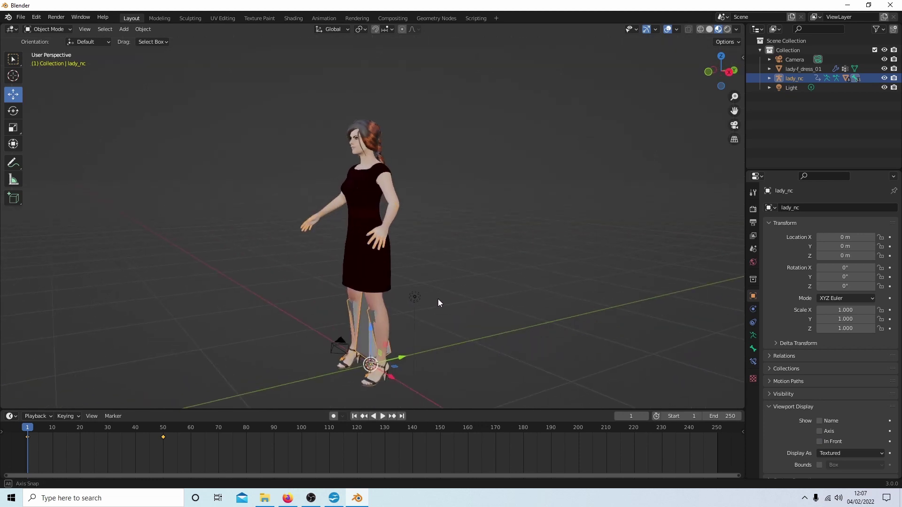
click(384, 416)
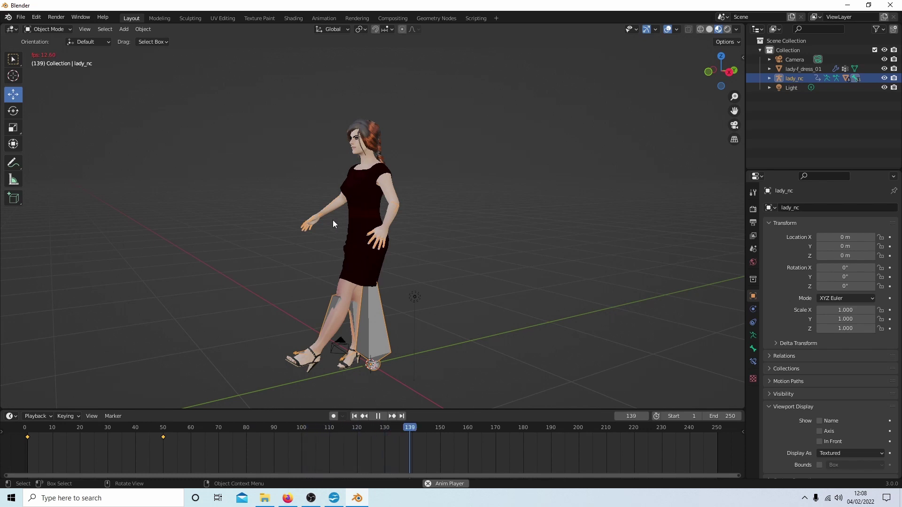
click(378, 416)
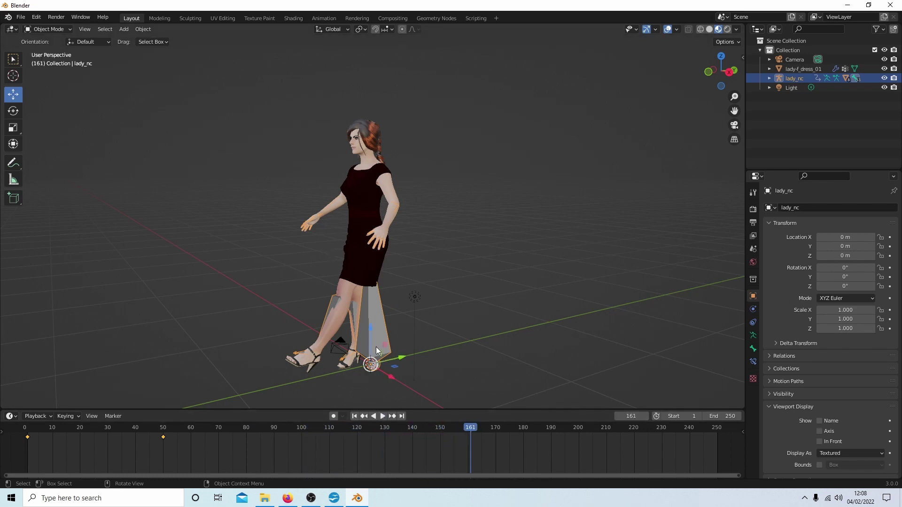
middle_drag(376, 347, 430, 354)
scroll(409, 313, up, 5)
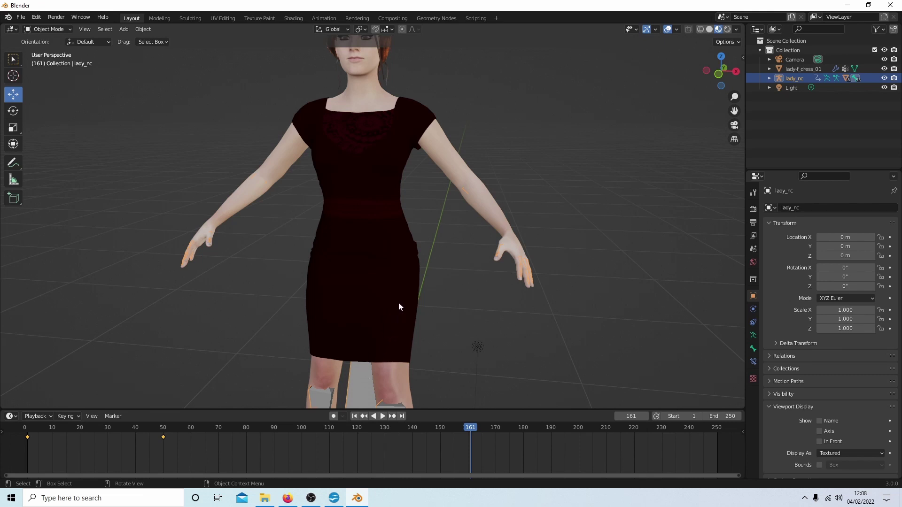
middle_drag(414, 297, 314, 302)
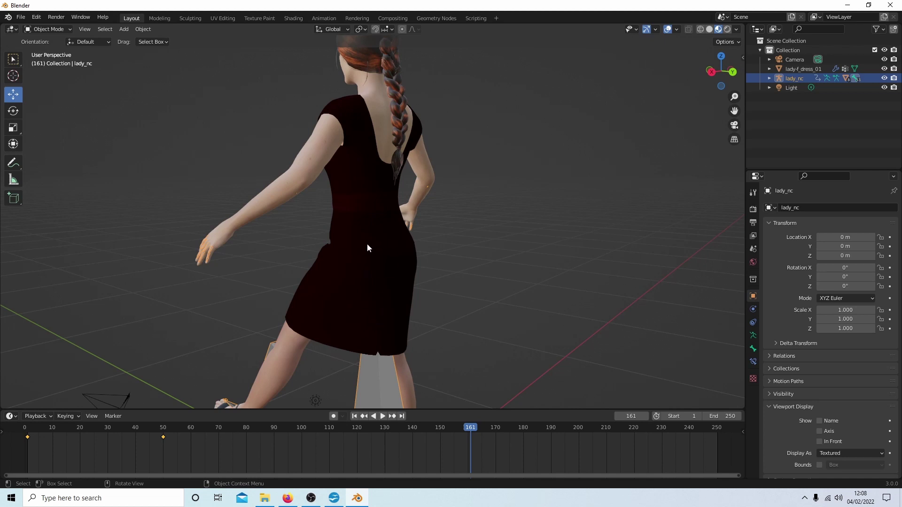
middle_drag(371, 250, 407, 162)
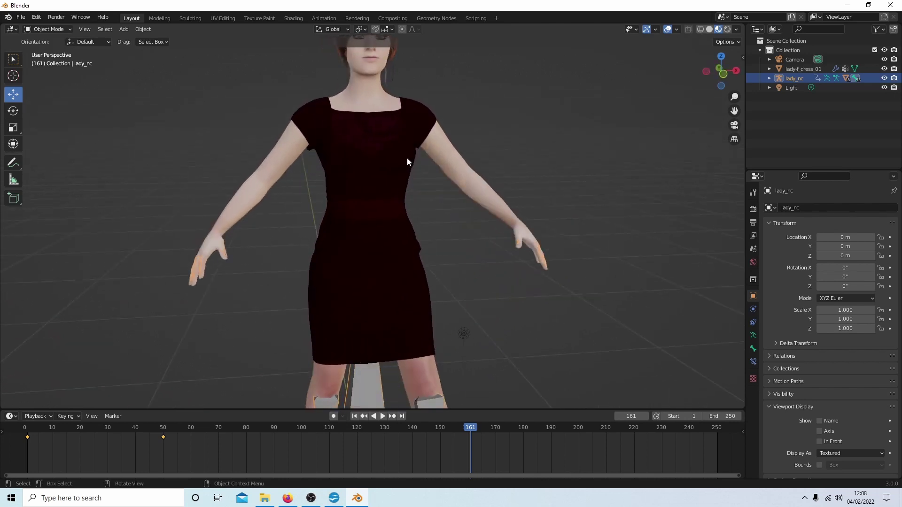
scroll(366, 209, down, 3)
scroll(365, 237, down, 1)
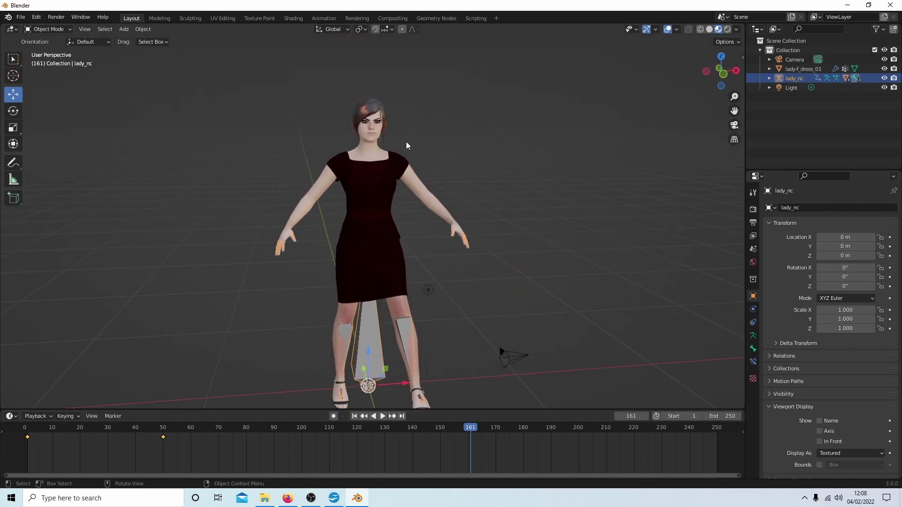
middle_drag(524, 294, 507, 298)
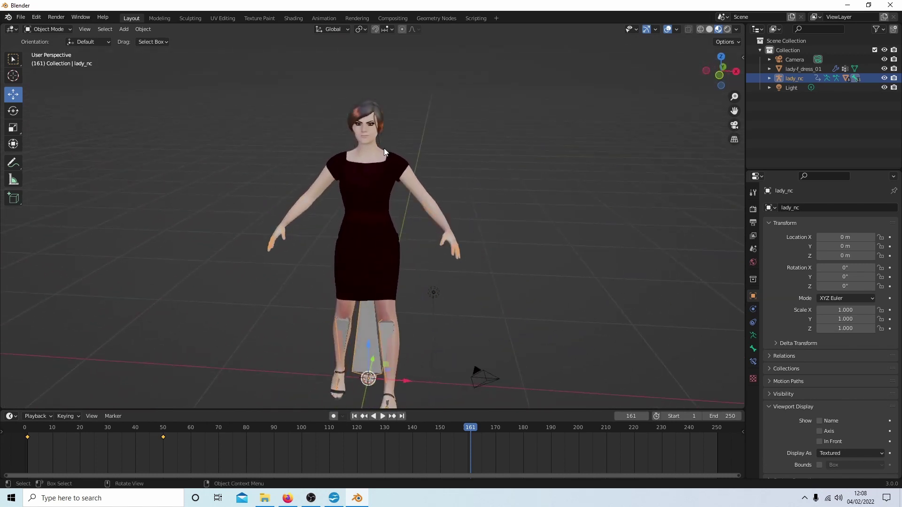